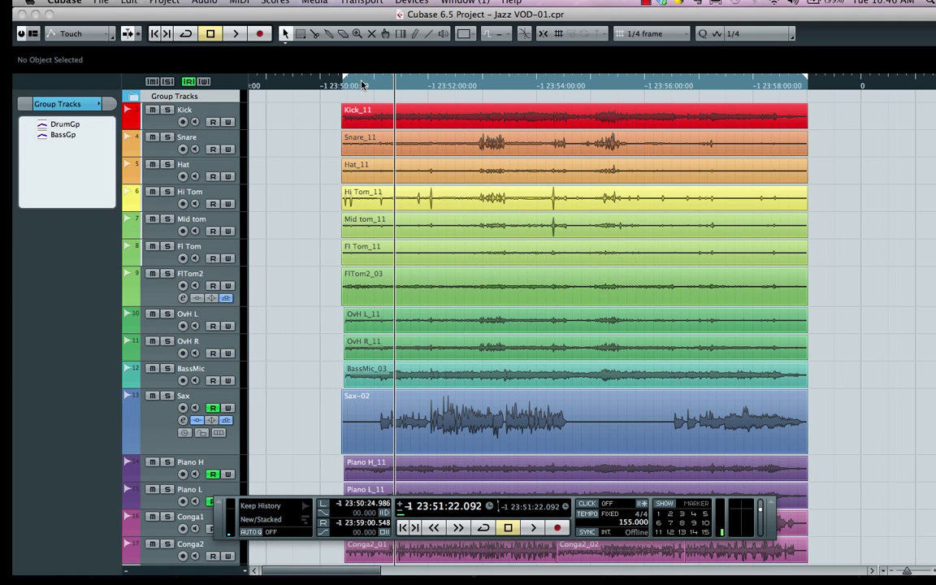
Play the session from a chosen start, briefly turning the metronome click on and off.
{"action": "left_click_drag", "start_coordinate": [364, 84], "coordinate": [374, 88]}
{"action": "key", "text": "space"}
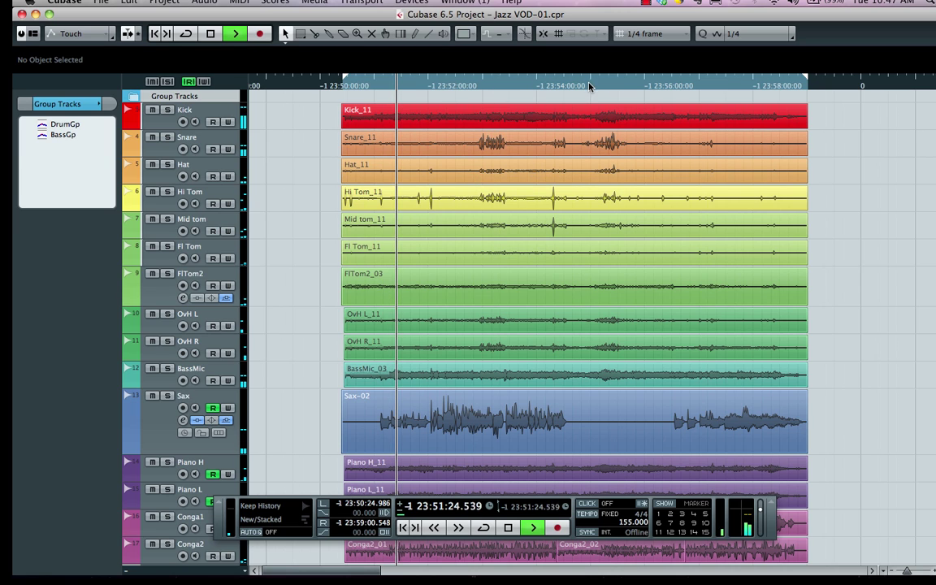
{"action": "left_click", "coordinate": [586, 504]}
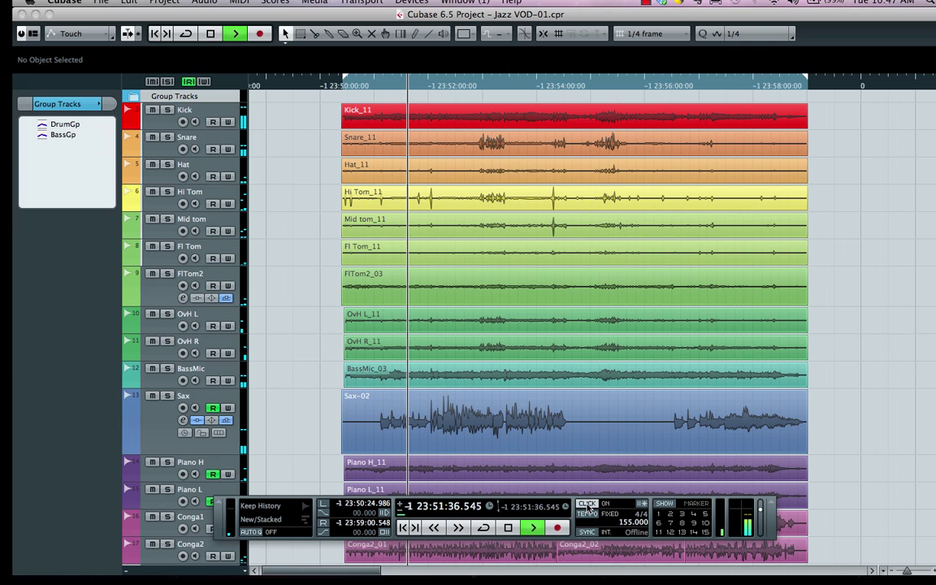
{"action": "left_click", "coordinate": [587, 505]}
{"action": "key", "text": "space"}
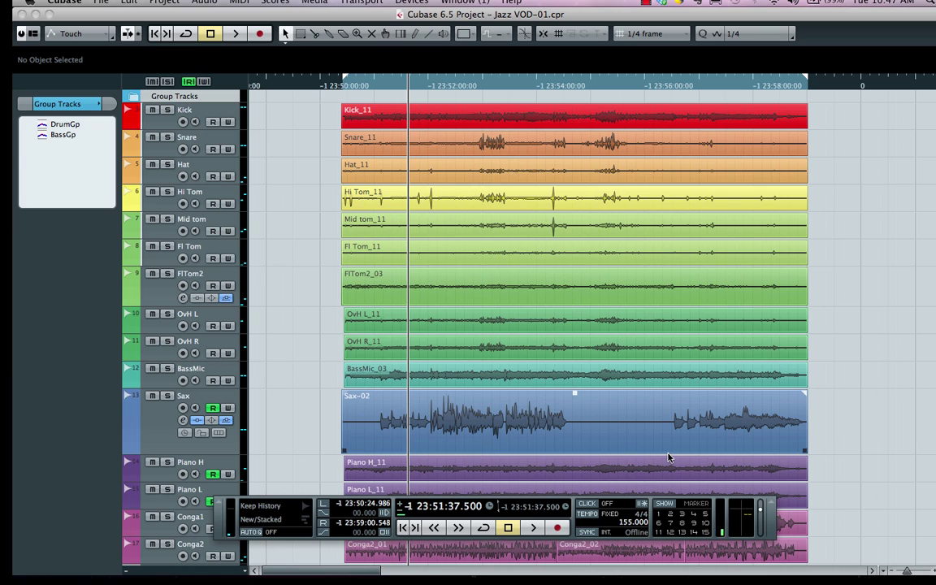
Select the OvH L_11 overhead event and analyze it with Tempo Detection.
{"action": "left_click", "coordinate": [404, 290]}
{"action": "key", "text": "Down"}
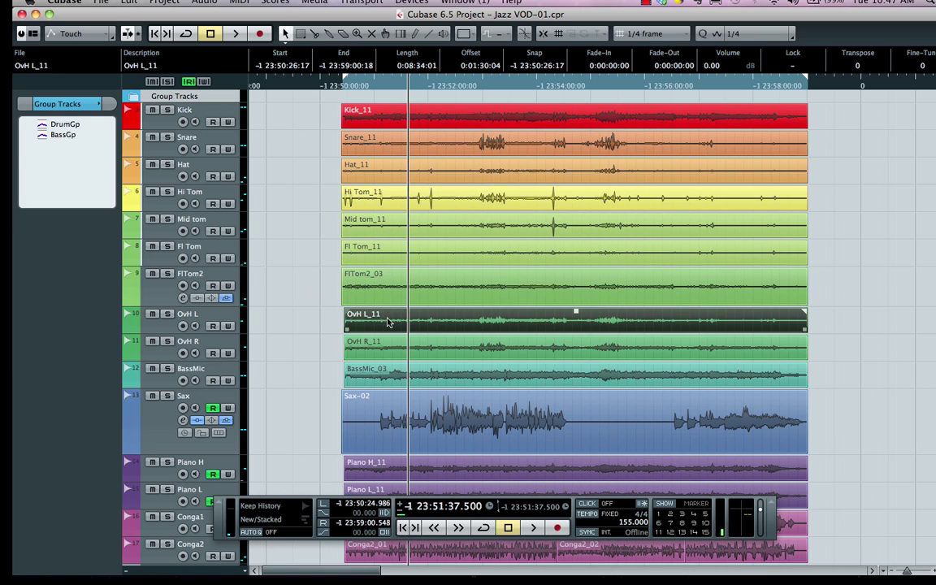
{"action": "left_click", "coordinate": [166, 2]}
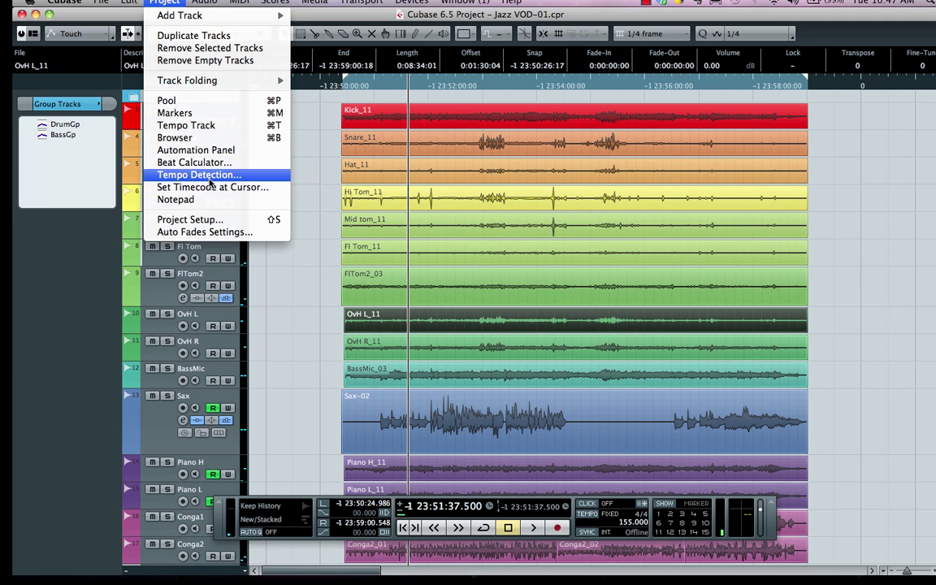
{"action": "left_click", "coordinate": [210, 175]}
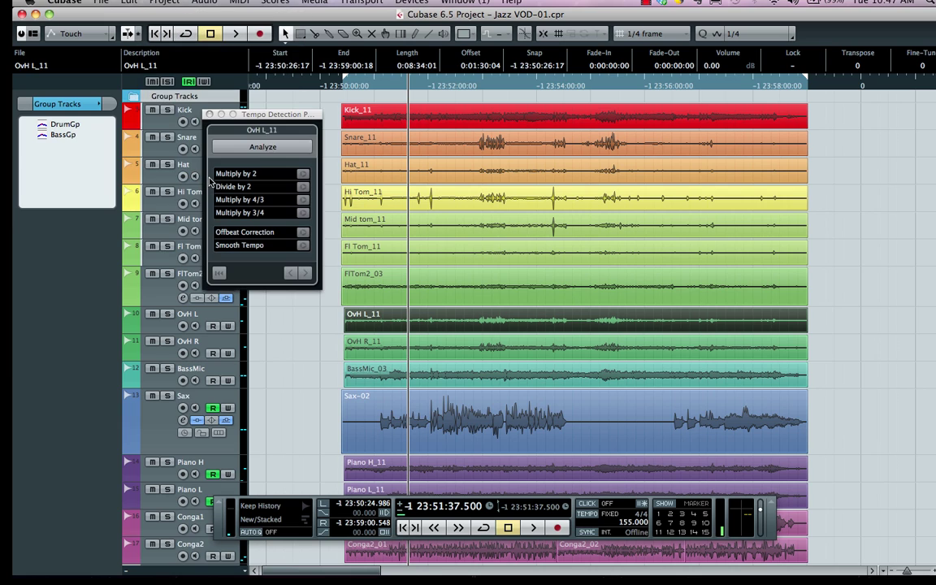
{"action": "left_click", "coordinate": [266, 147]}
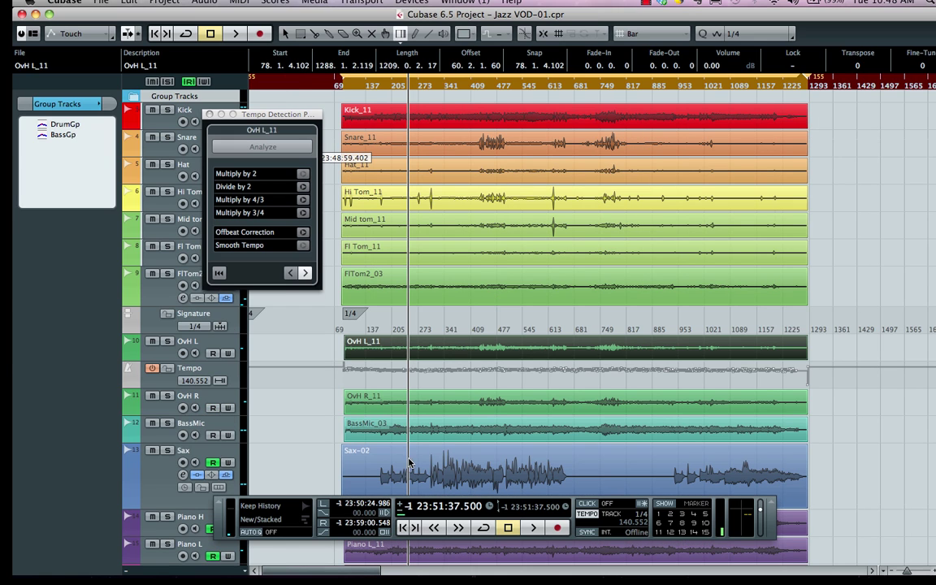
List the Tempo track's detected values and play back with the metronome click enabled.
{"action": "left_click", "coordinate": [166, 389]}
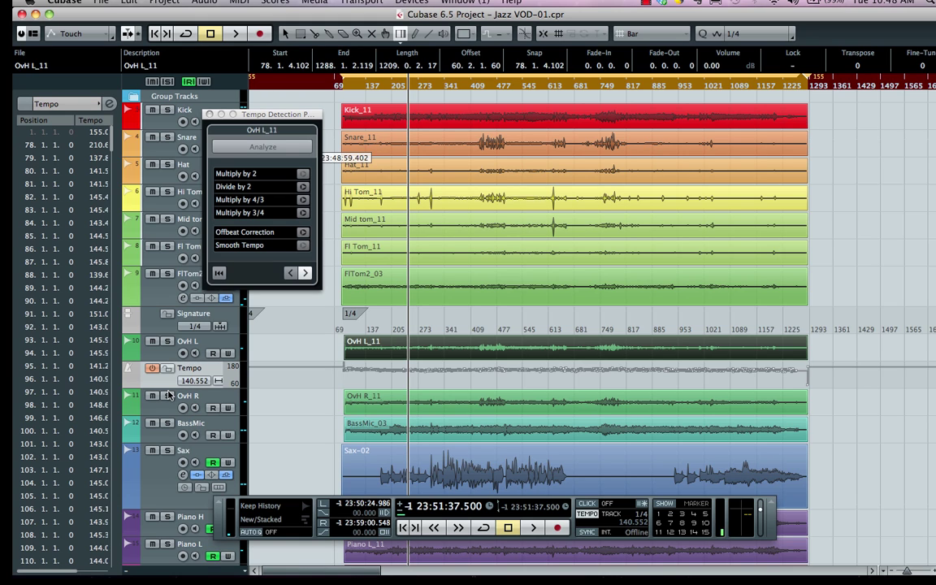
{"action": "key", "text": "space"}
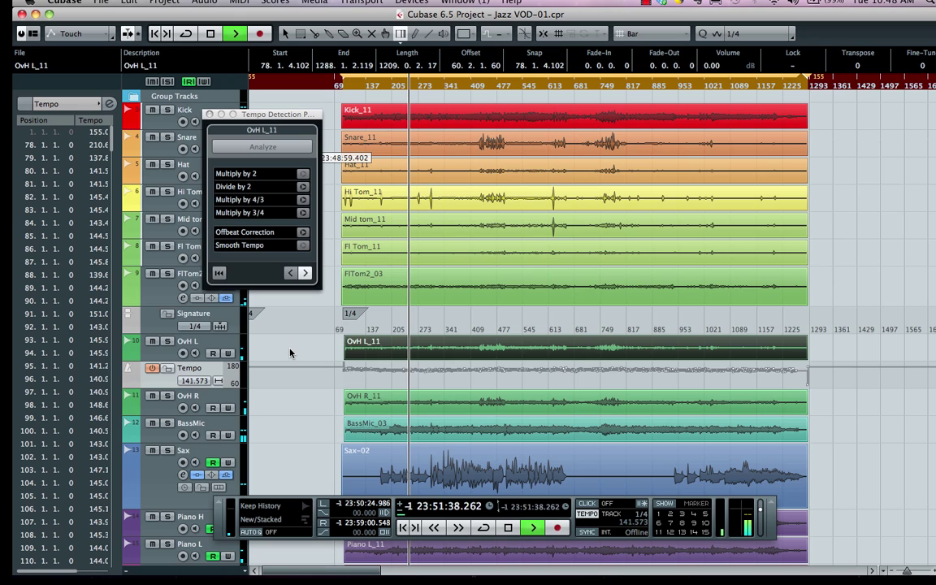
{"action": "left_click", "coordinate": [587, 503]}
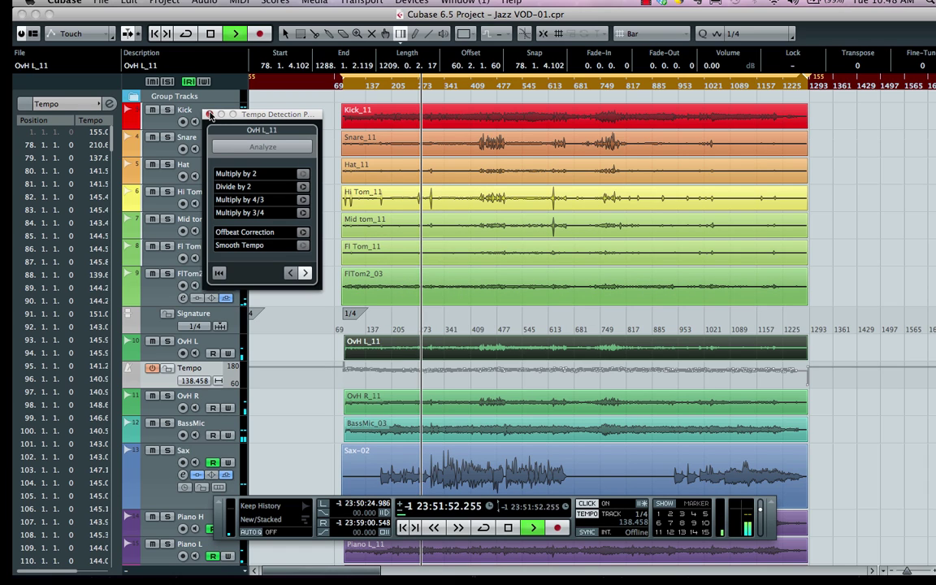
Move the Tempo and Signature tracks above Kick and enlarge the Signature track.
{"action": "left_click", "coordinate": [209, 115]}
{"action": "key", "text": "space"}
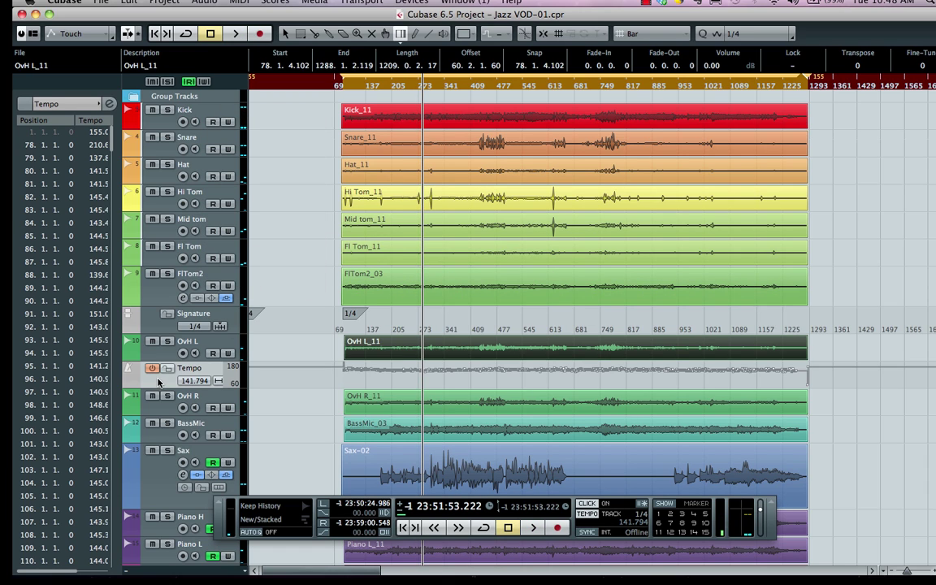
{"action": "left_click_drag", "start_coordinate": [159, 382], "coordinate": [161, 124]}
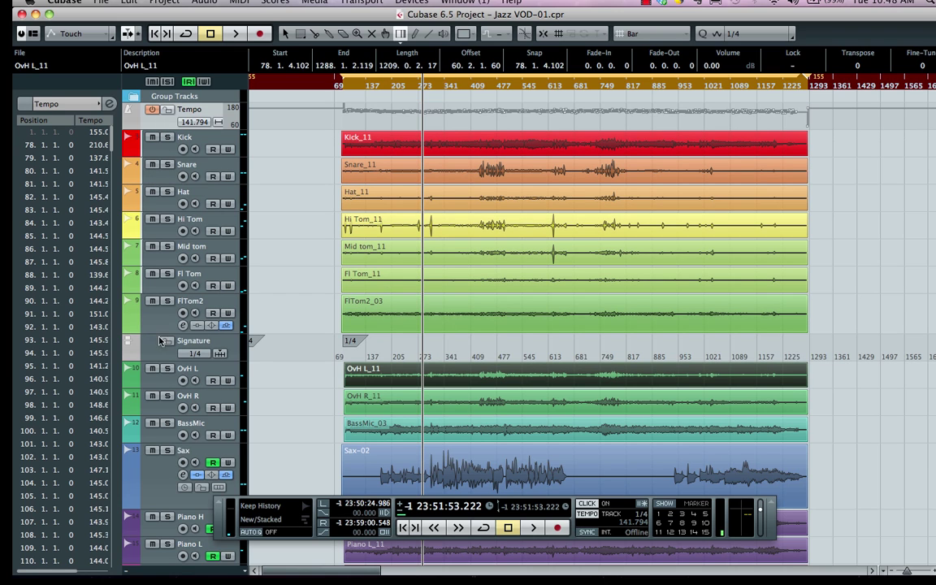
{"action": "mouse_move", "coordinate": [149, 349]}
{"action": "left_mouse_down"}
{"action": "mouse_move", "coordinate": [164, 126]}
{"action": "mouse_move", "coordinate": [160, 205]}
{"action": "left_mouse_up"}
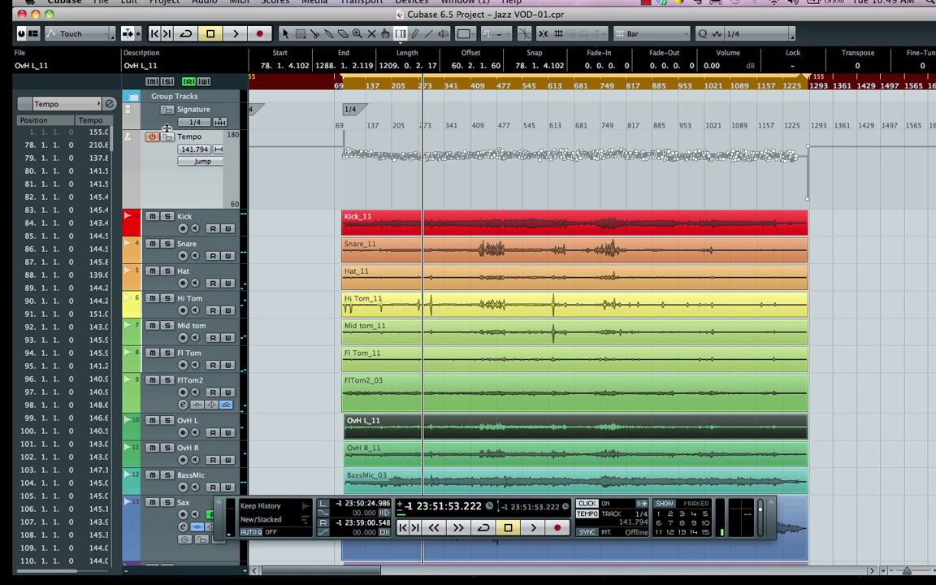
{"action": "left_click_drag", "start_coordinate": [167, 127], "coordinate": [155, 153]}
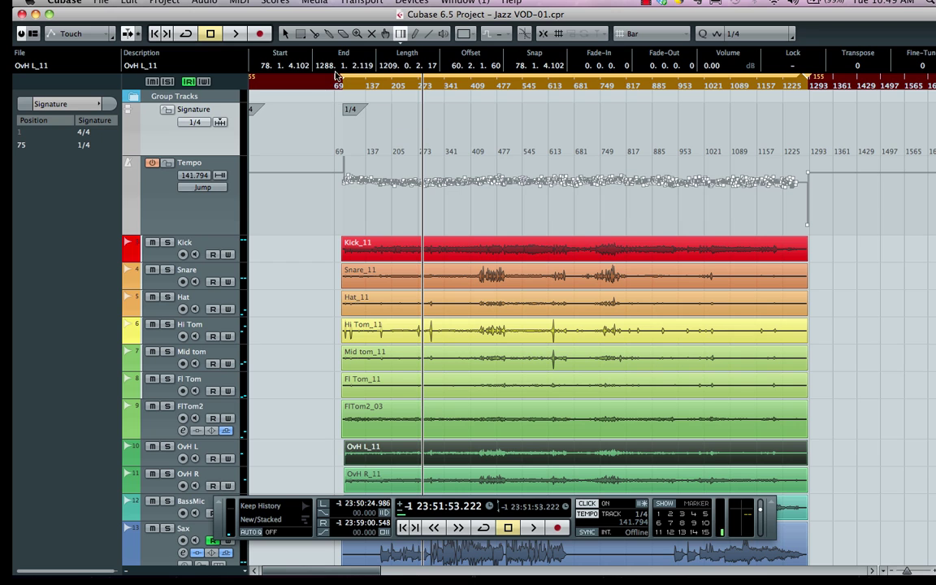
{"action": "left_click_drag", "start_coordinate": [322, 87], "coordinate": [320, 101]}
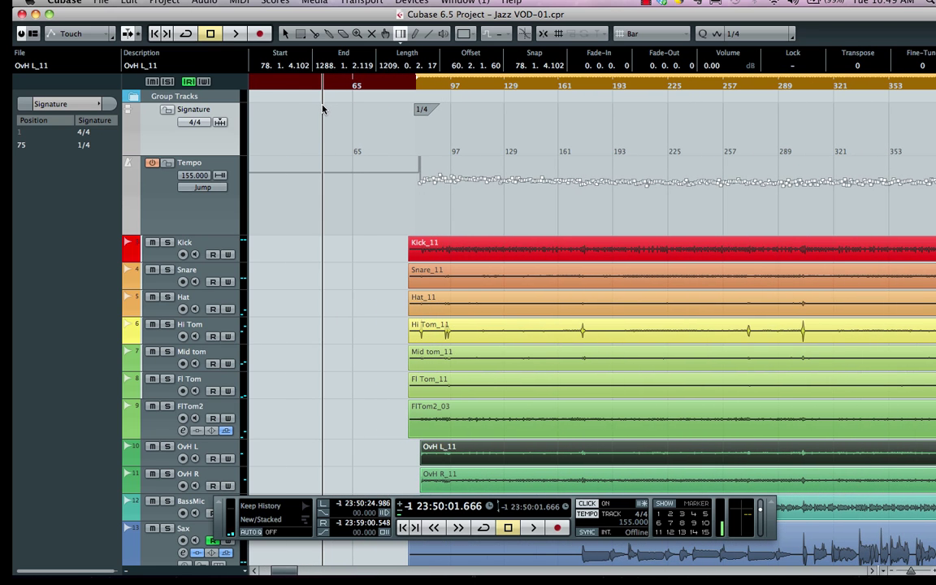
Enable Snap, zoom in around bars 74–75, and audition that passage.
{"action": "left_click", "coordinate": [541, 34]}
{"action": "left_click_drag", "start_coordinate": [404, 85], "coordinate": [406, 114]}
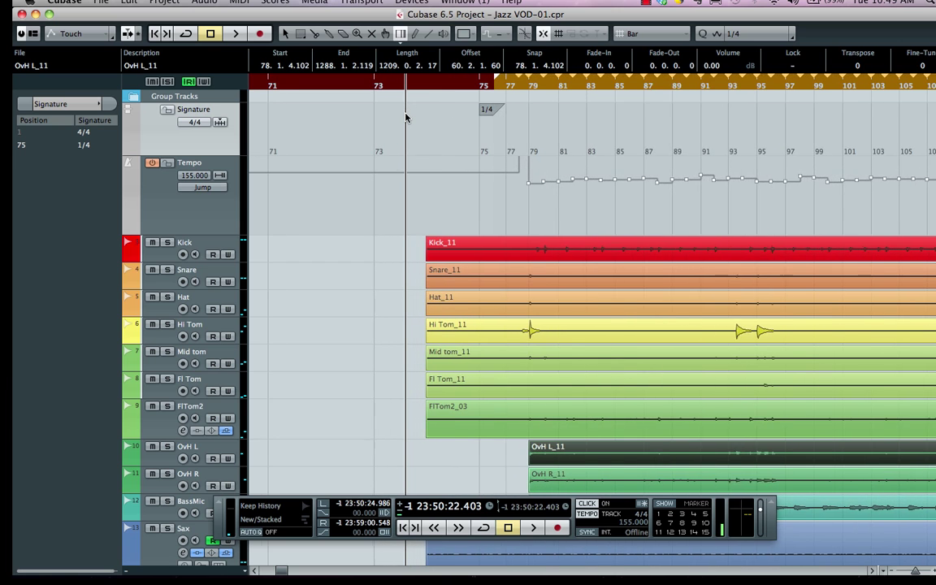
{"action": "mouse_move", "coordinate": [407, 114]}
{"action": "left_mouse_down"}
{"action": "mouse_move", "coordinate": [449, 91]}
{"action": "mouse_move", "coordinate": [466, 98]}
{"action": "left_mouse_up"}
{"action": "key", "text": "space"}
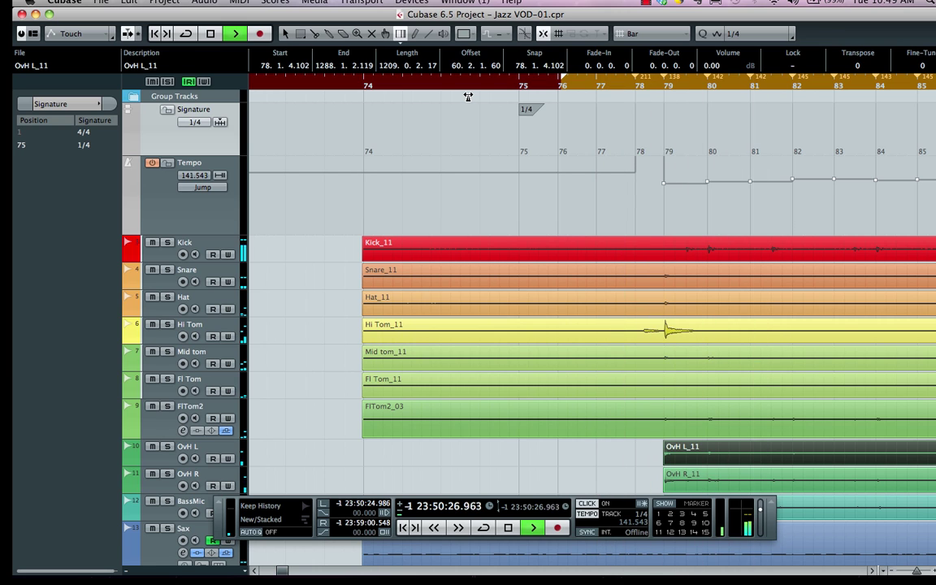
{"action": "key", "text": "space"}
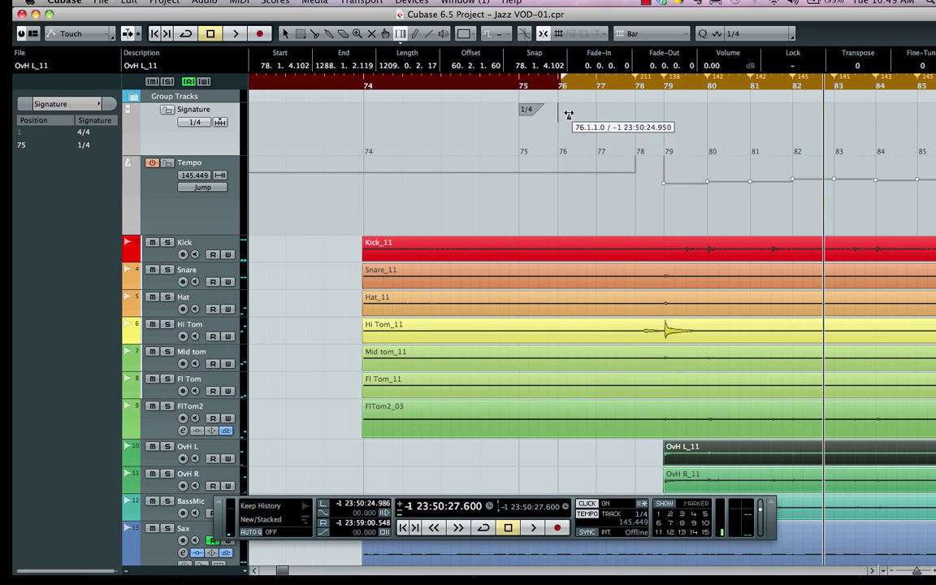
Using the Draw tool with a Bars+Beats ruler, insert a 4/4 signature at bar 80.
{"action": "right_click", "coordinate": [612, 129]}
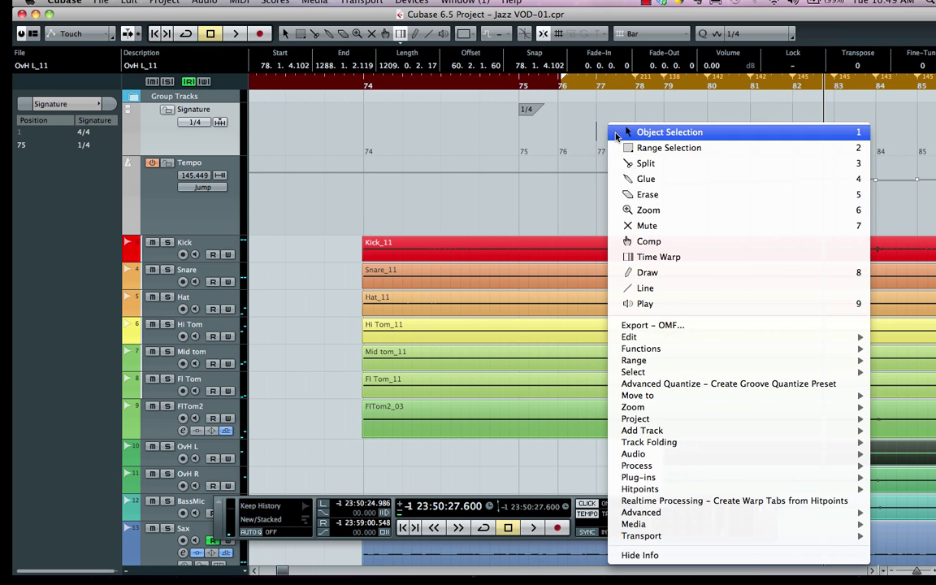
{"action": "left_click", "coordinate": [652, 273]}
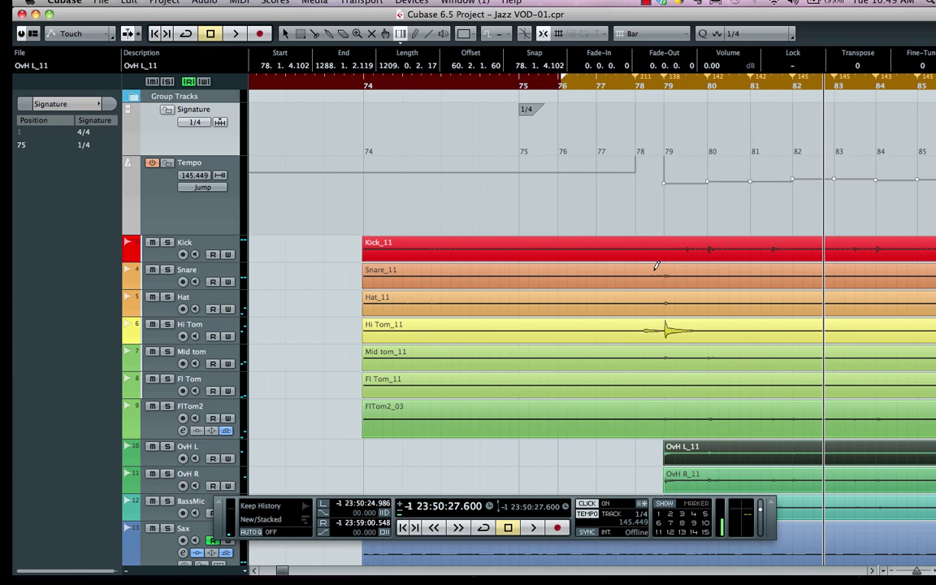
{"action": "right_click", "coordinate": [685, 79]}
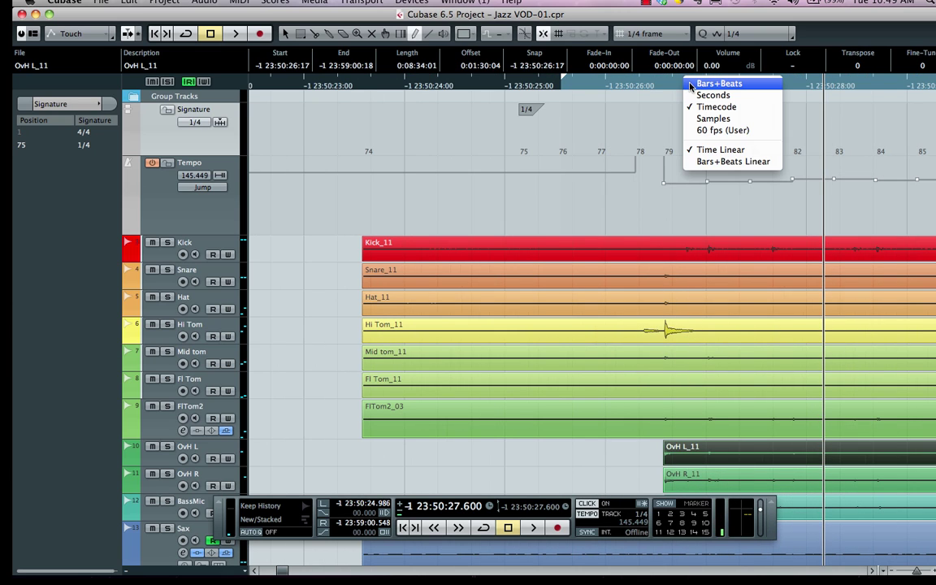
{"action": "left_click", "coordinate": [704, 85]}
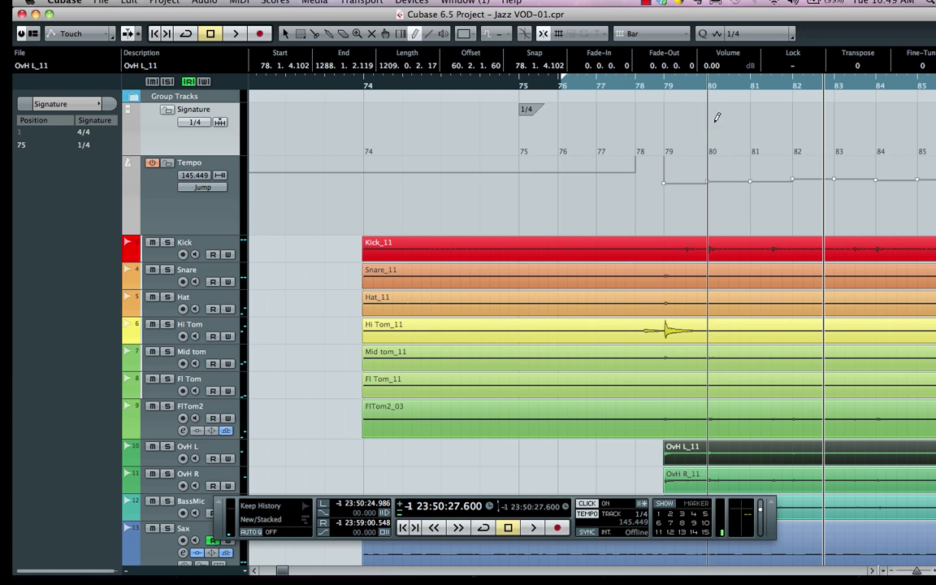
{"action": "left_click", "coordinate": [712, 108]}
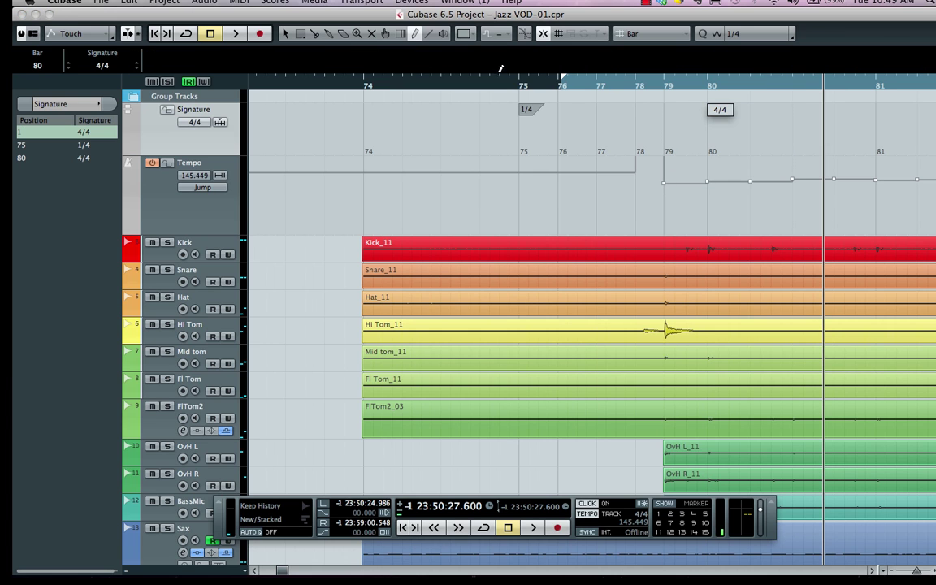
Play back across the bar 80 signature change, then return to the selection tool.
{"action": "left_click", "coordinate": [498, 82]}
{"action": "key", "text": "space"}
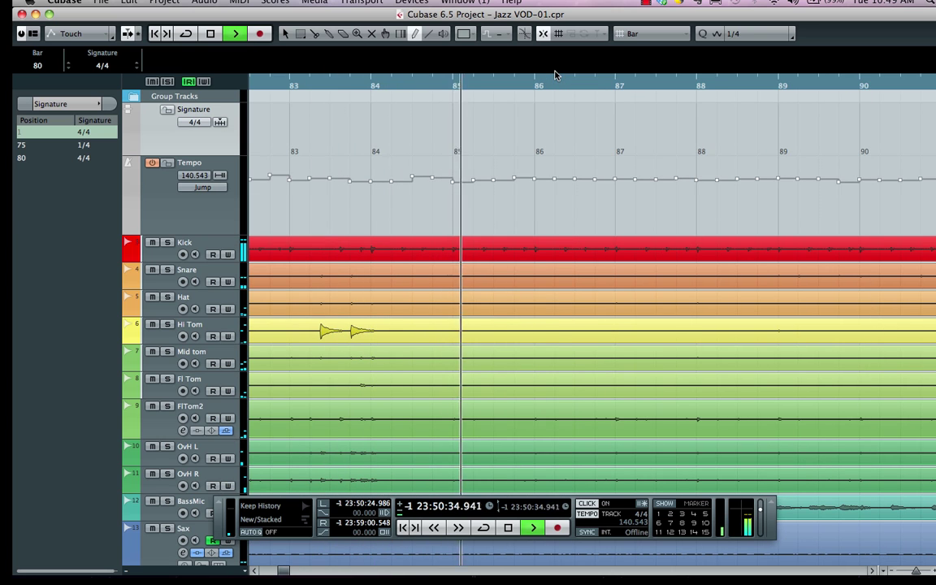
{"action": "key", "text": "g"}
{"action": "key", "text": "g"}
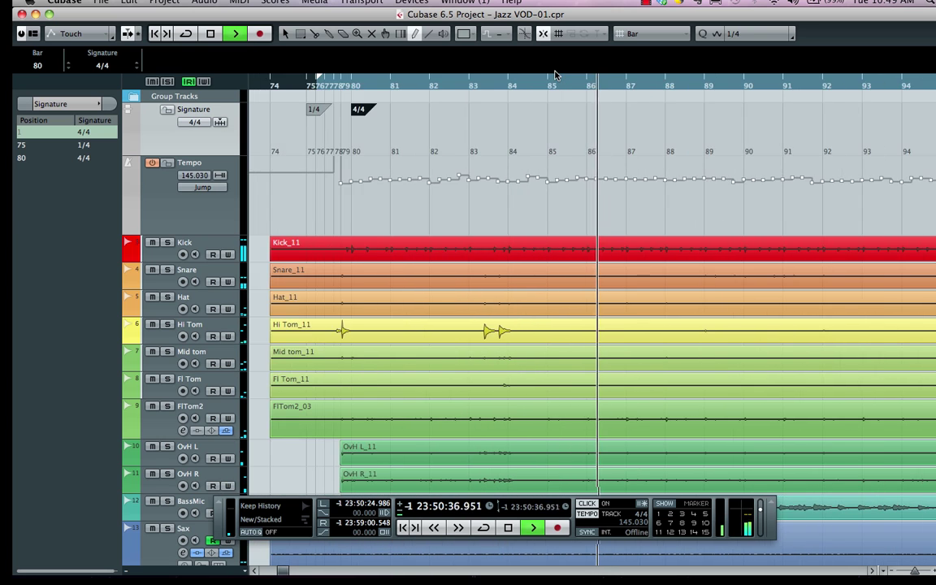
{"action": "key", "text": "g"}
{"action": "key", "text": "g"}
{"action": "key", "text": "g"}
{"action": "key", "text": "g"}
{"action": "key", "text": "g"}
{"action": "key", "text": "g"}
{"action": "key", "text": "g"}
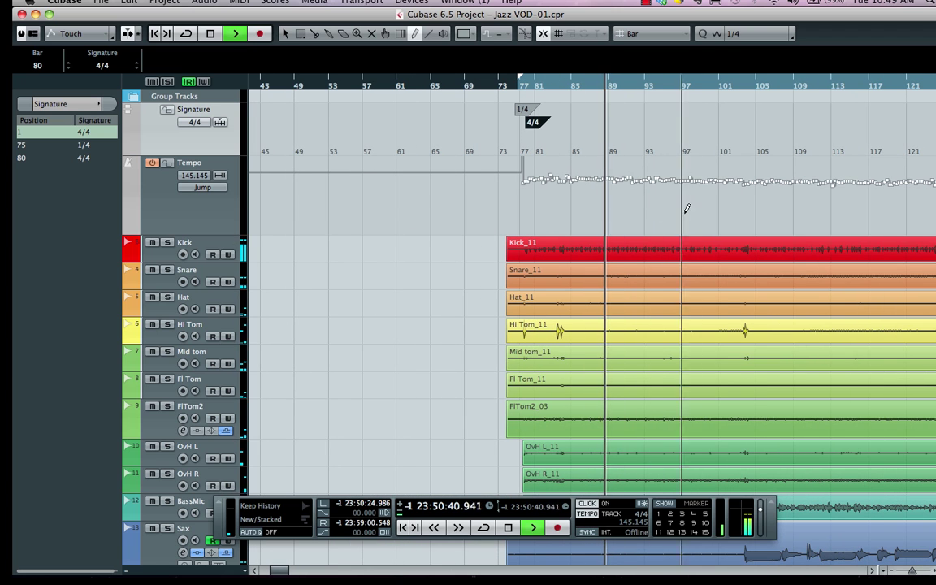
{"action": "key", "text": "space"}
{"action": "right_click", "coordinate": [544, 191]}
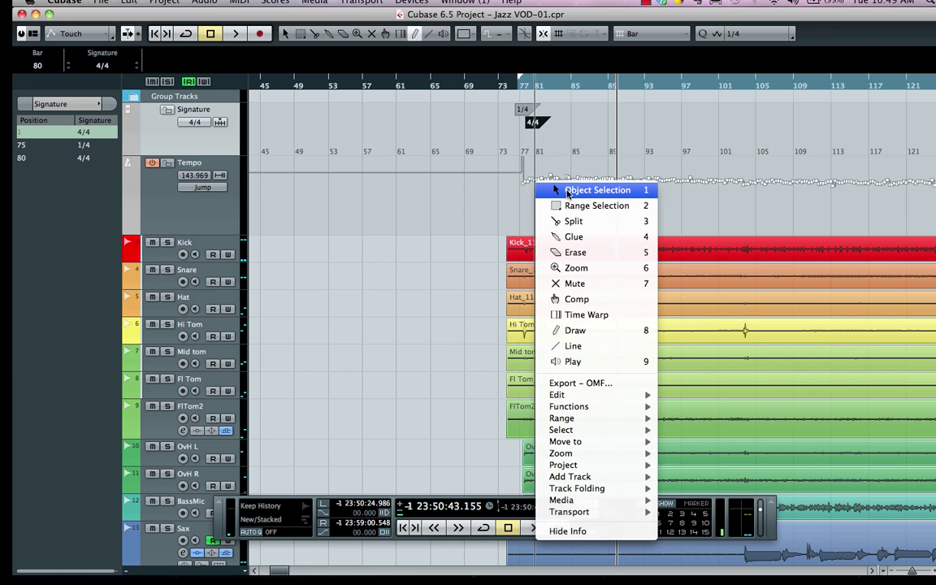
{"action": "left_click", "coordinate": [567, 190]}
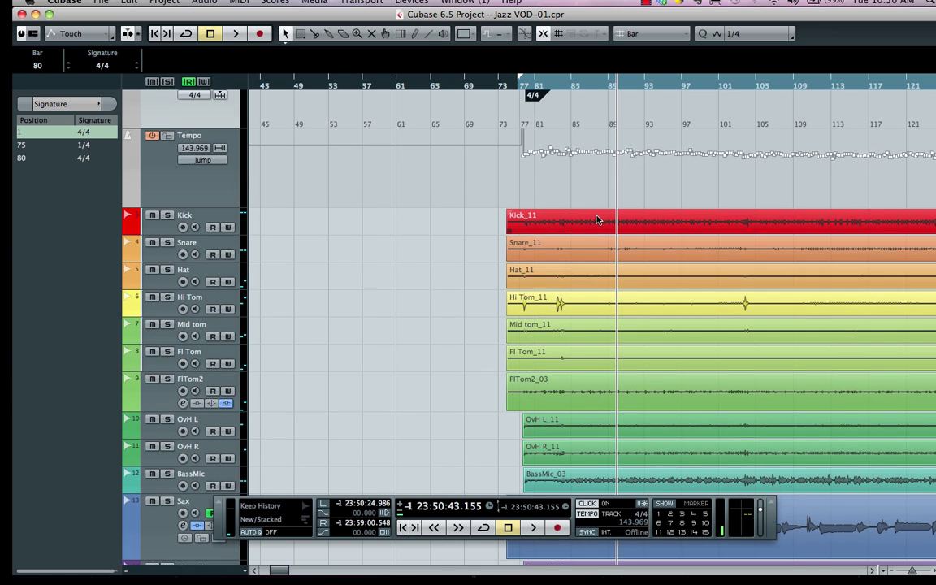
Open Sax-02 in the Sample Editor and run the VariAudio Pitch & Warp analysis.
{"action": "scroll", "coordinate": [597, 220], "scroll_direction": "down", "scroll_amount": 1}
{"action": "scroll", "coordinate": [594, 209], "scroll_direction": "down", "scroll_amount": 4}
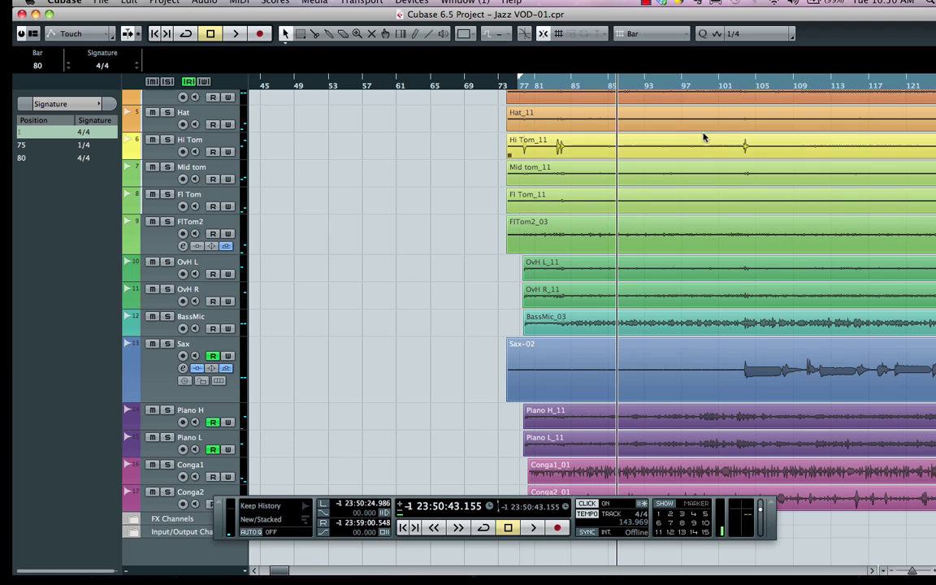
{"action": "left_click_drag", "start_coordinate": [729, 86], "coordinate": [729, 79]}
{"action": "key", "text": "g"}
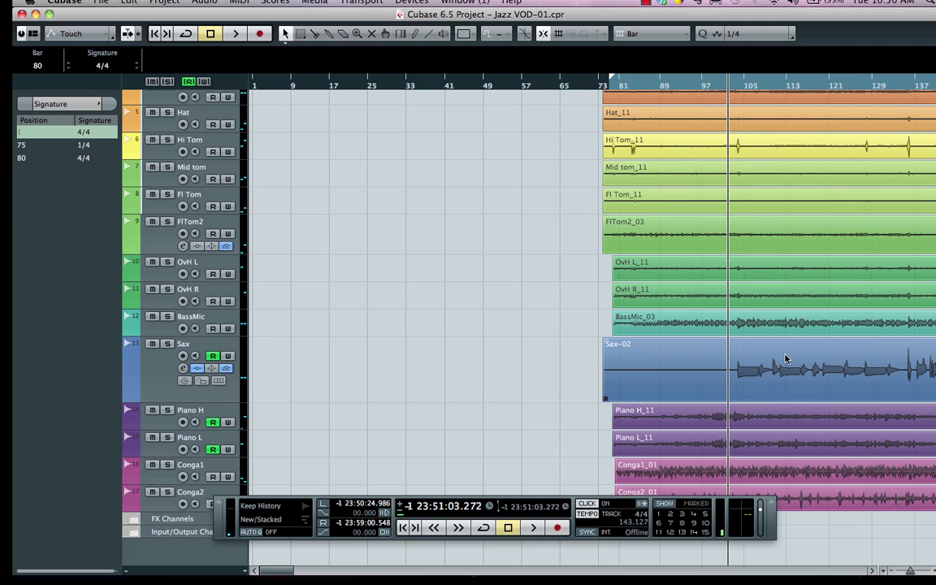
{"action": "double_click", "coordinate": [786, 359]}
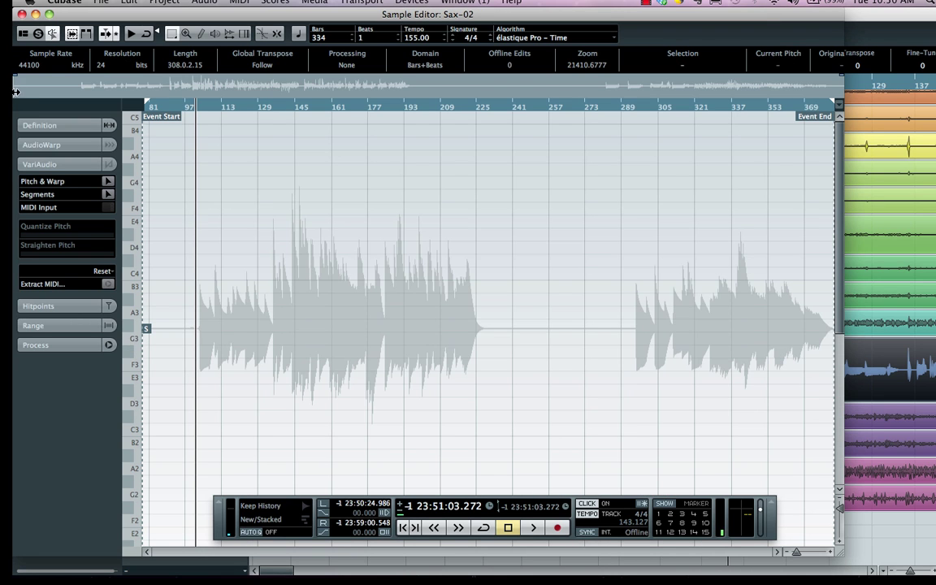
{"action": "left_click", "coordinate": [108, 182]}
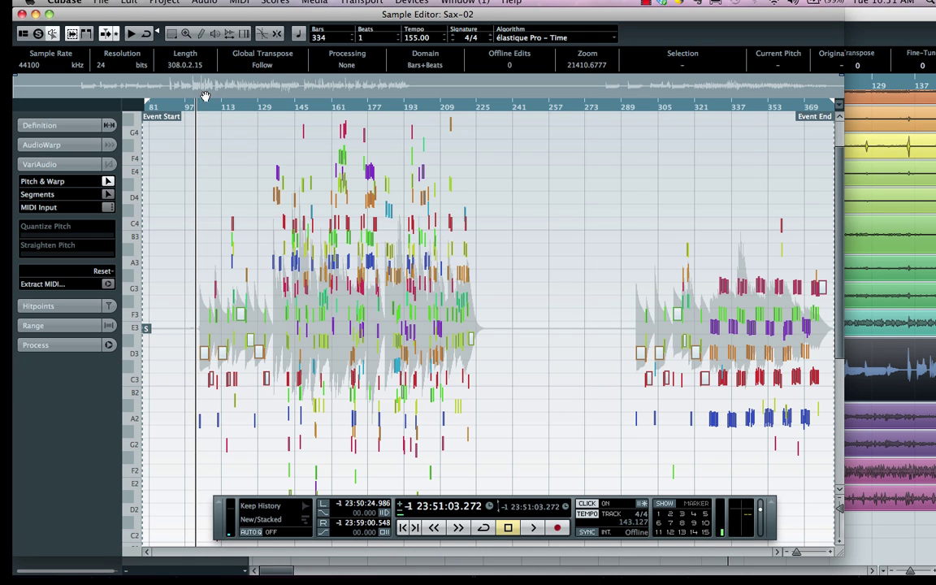
Zoom in on the opening sax pitch segments and scroll them into view.
{"action": "left_click_drag", "start_coordinate": [192, 106], "coordinate": [191, 155]}
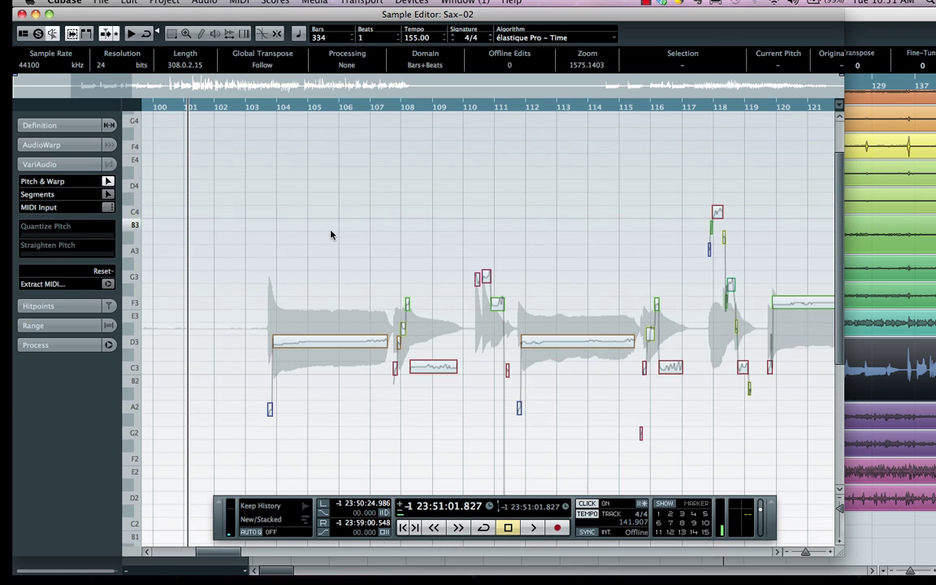
{"action": "scroll", "coordinate": [330, 235], "scroll_direction": "down", "scroll_amount": 5}
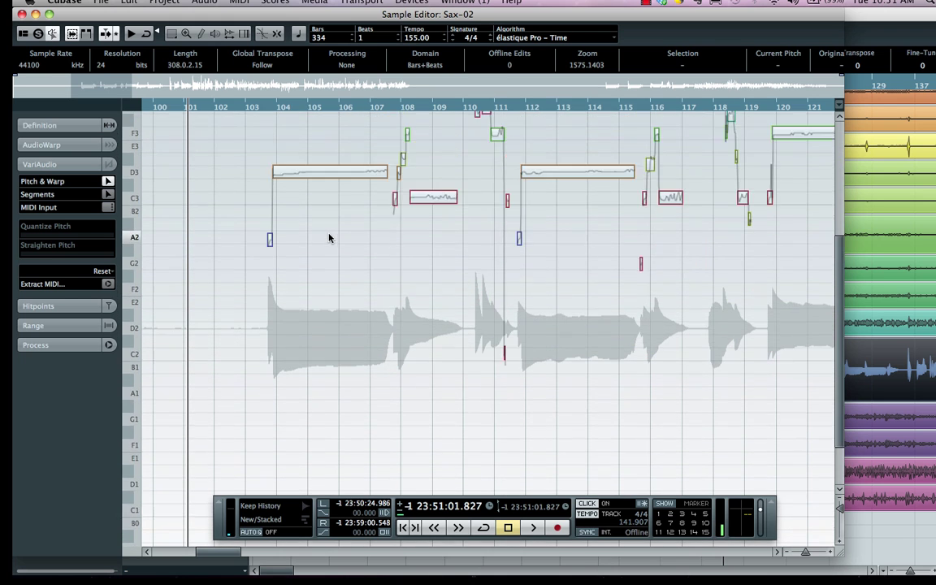
{"action": "scroll", "coordinate": [328, 237], "scroll_direction": "up", "scroll_amount": 4}
{"action": "scroll", "coordinate": [325, 234], "scroll_direction": "down", "scroll_amount": 2}
{"action": "scroll", "coordinate": [325, 234], "scroll_direction": "down", "scroll_amount": 1}
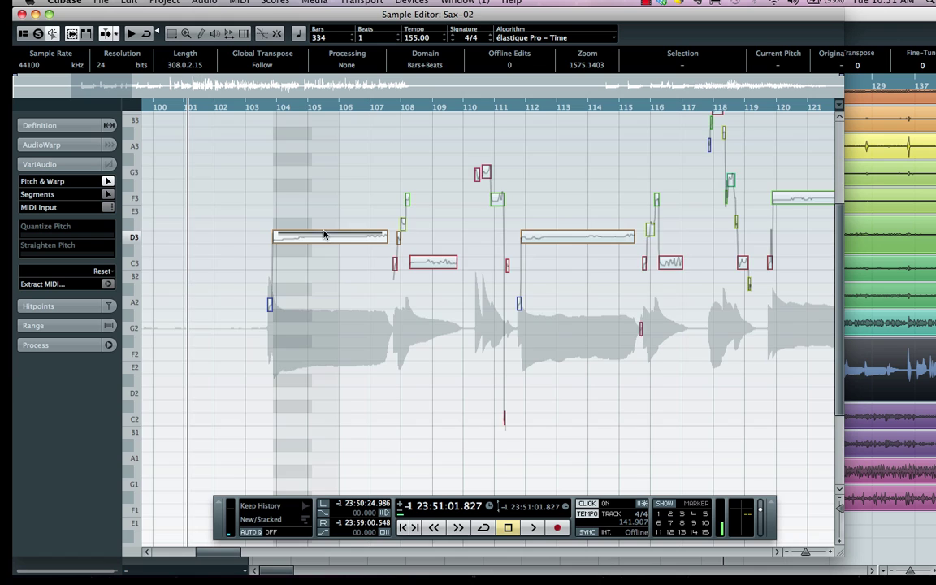
{"action": "scroll", "coordinate": [325, 226], "scroll_direction": "up", "scroll_amount": 5}
{"action": "scroll", "coordinate": [324, 226], "scroll_direction": "down", "scroll_amount": 1}
{"action": "scroll", "coordinate": [323, 224], "scroll_direction": "down", "scroll_amount": 4}
{"action": "scroll", "coordinate": [322, 222], "scroll_direction": "down", "scroll_amount": 2}
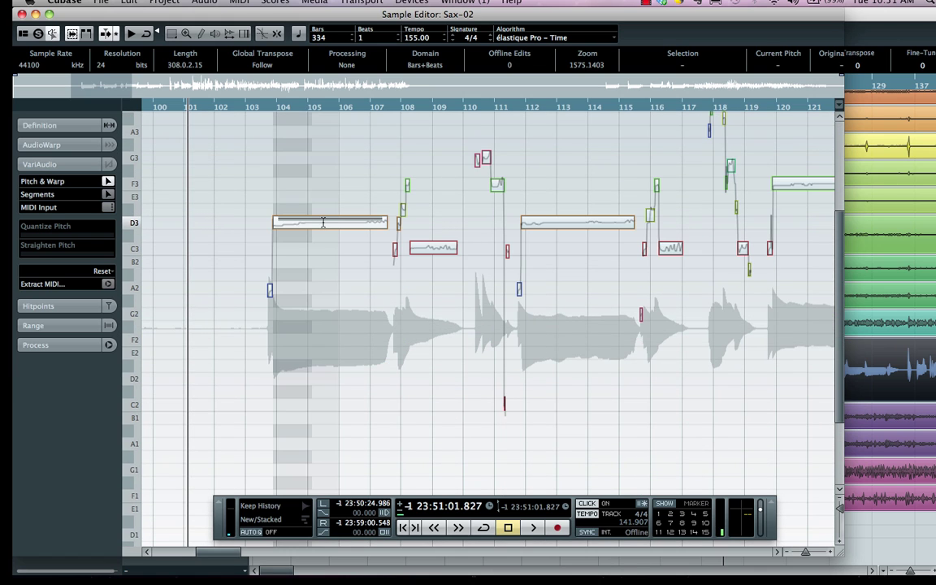
{"action": "scroll", "coordinate": [323, 222], "scroll_direction": "up", "scroll_amount": 1}
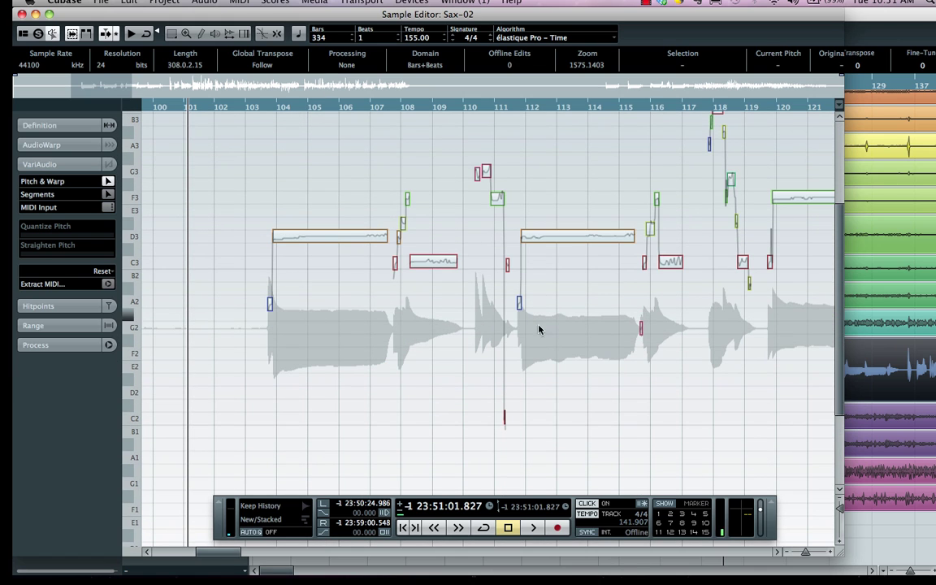
{"action": "scroll", "coordinate": [188, 254], "scroll_direction": "up", "scroll_amount": 3}
{"action": "scroll", "coordinate": [187, 250], "scroll_direction": "down", "scroll_amount": 3}
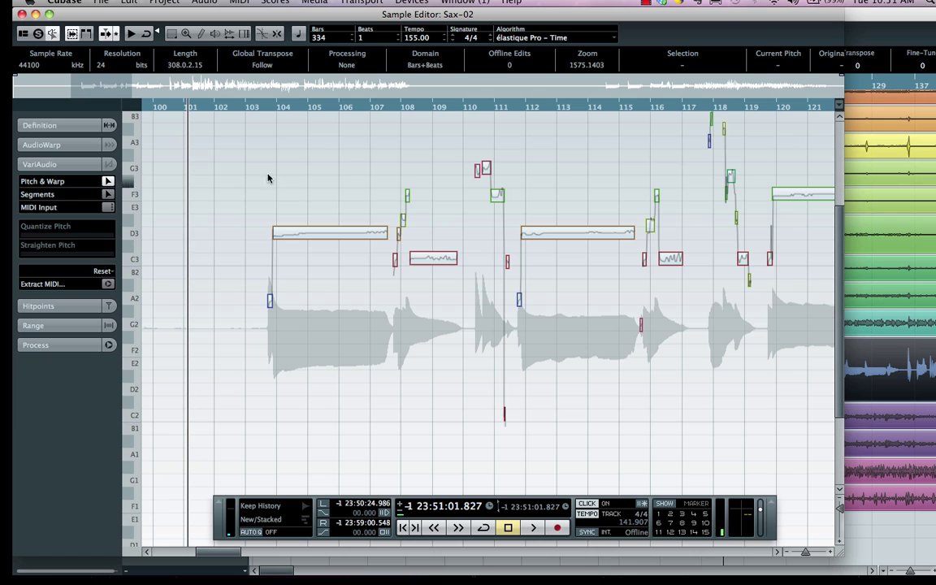
Play the sax phrase from bar 103, then zoom in on the short notes near bar 111.
{"action": "left_click", "coordinate": [251, 107]}
{"action": "key", "text": "h"}
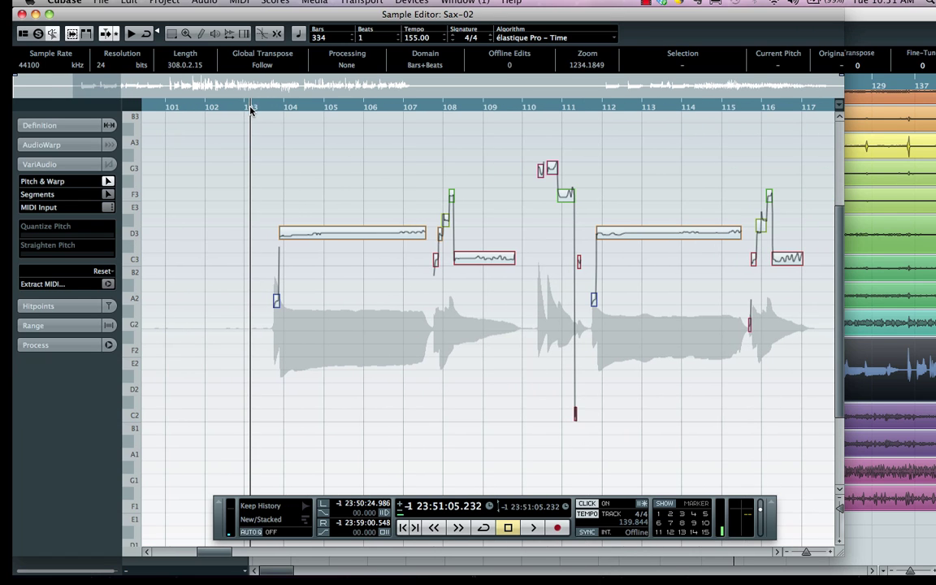
{"action": "key", "text": "space"}
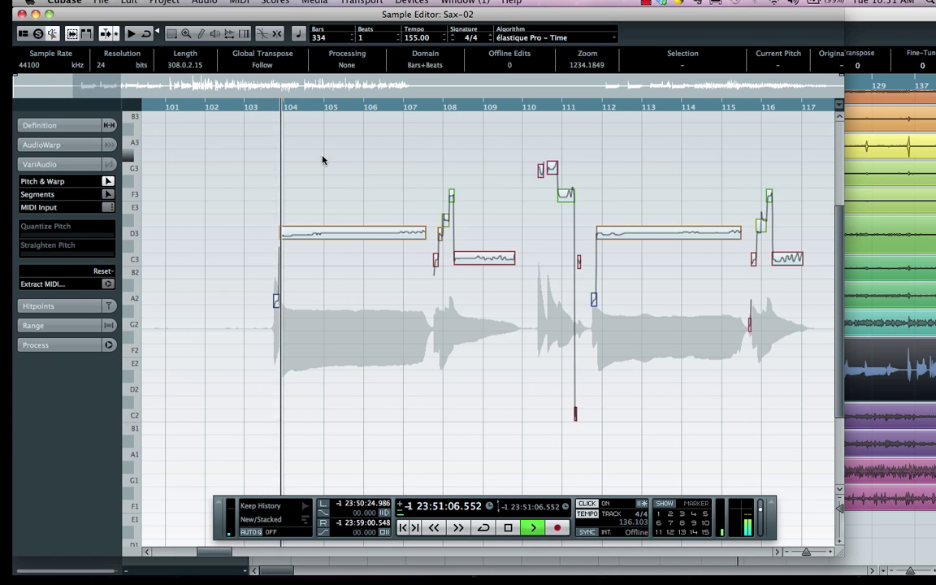
{"action": "key", "text": "h"}
{"action": "key", "text": "h"}
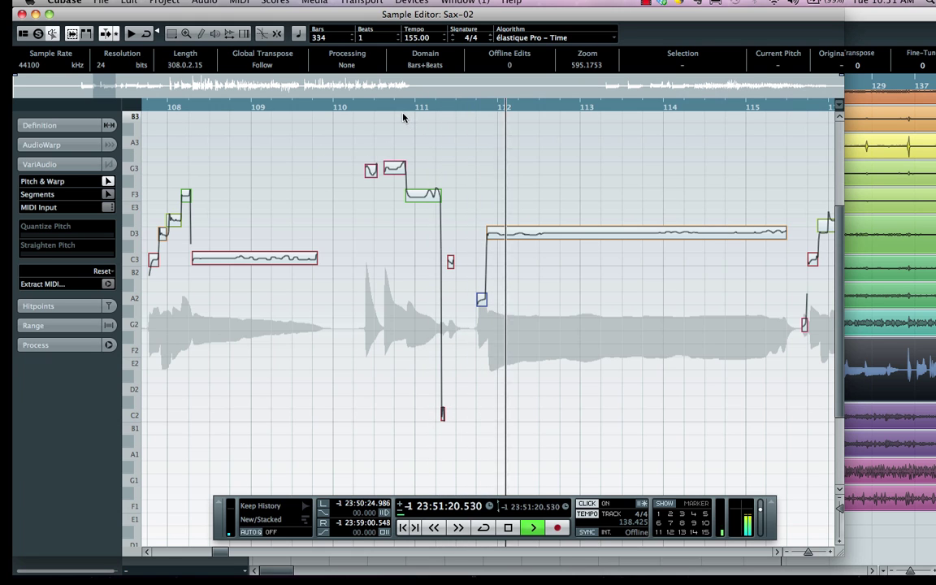
{"action": "left_click_drag", "start_coordinate": [406, 107], "coordinate": [402, 125]}
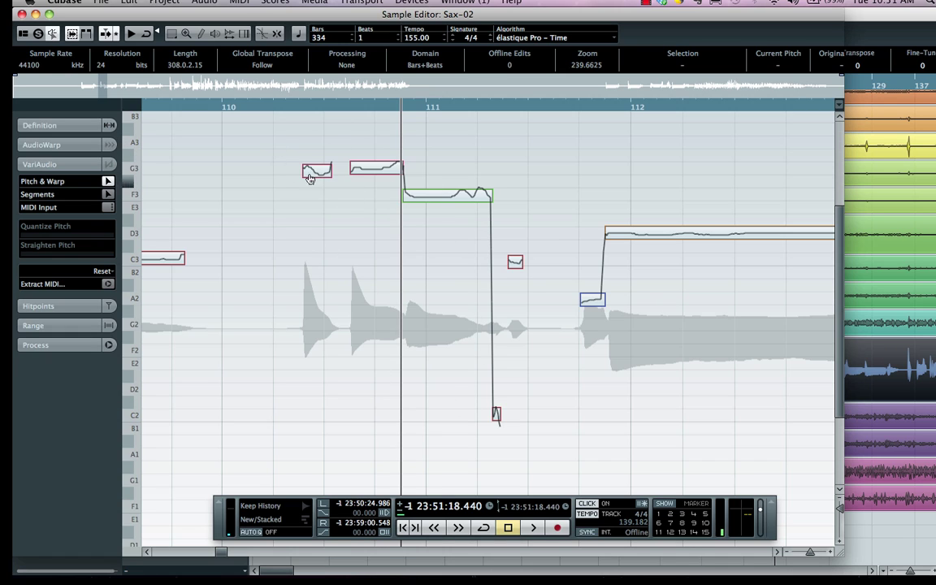
Audition the stray C2 blip, drag it beside the F3 note, and glue them in Segments mode.
{"action": "left_click", "coordinate": [498, 416]}
{"action": "left_click", "coordinate": [497, 415]}
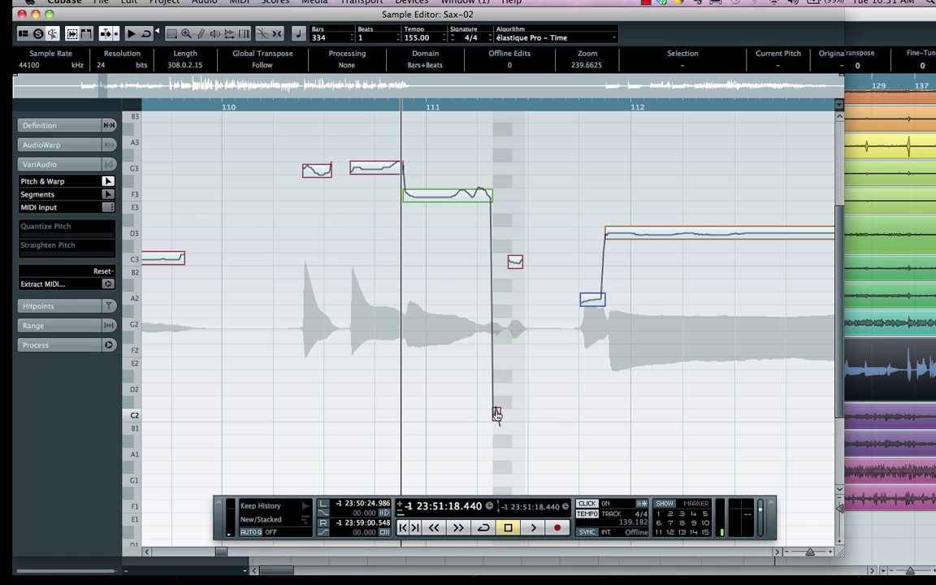
{"action": "left_click_drag", "start_coordinate": [497, 415], "coordinate": [496, 197]}
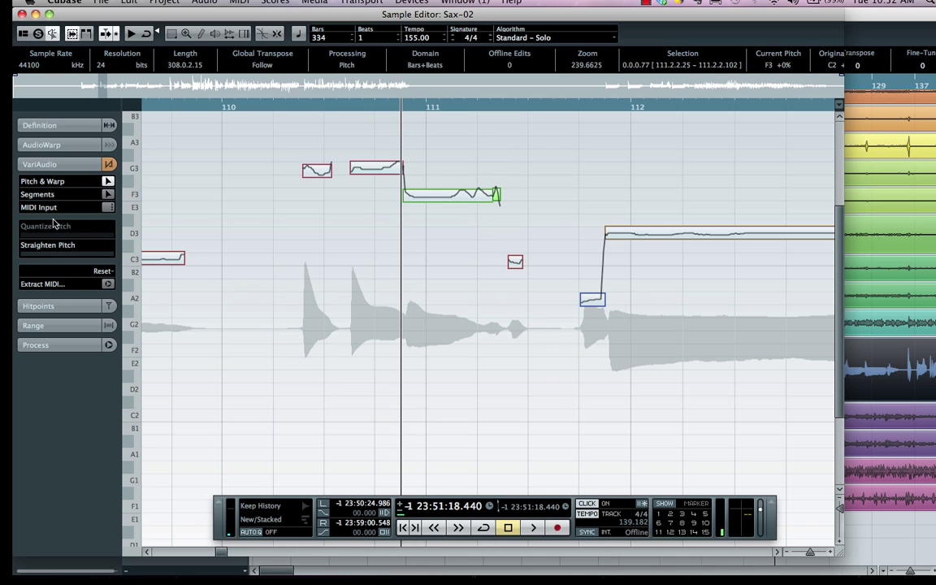
{"action": "left_click", "coordinate": [111, 184]}
{"action": "left_click", "coordinate": [110, 194]}
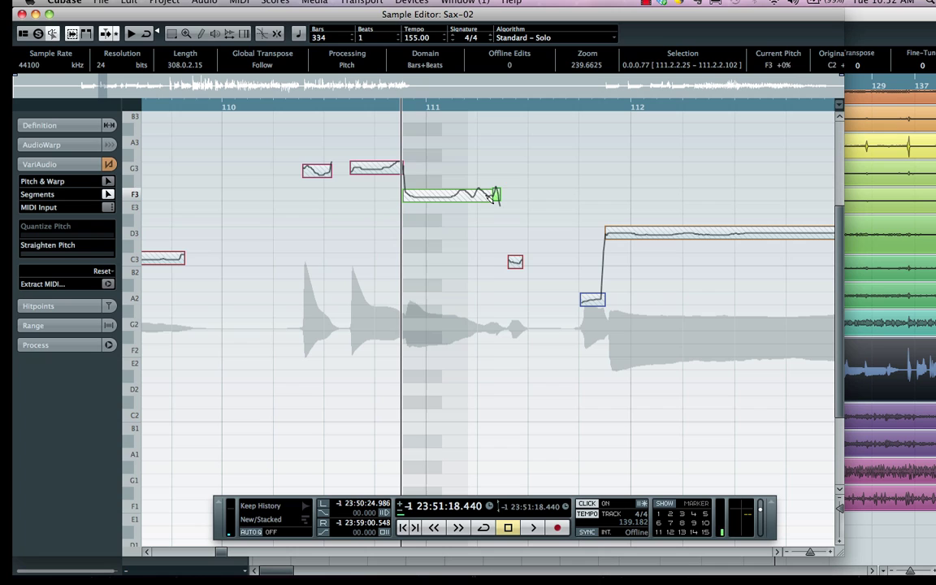
{"action": "left_click", "coordinate": [494, 195]}
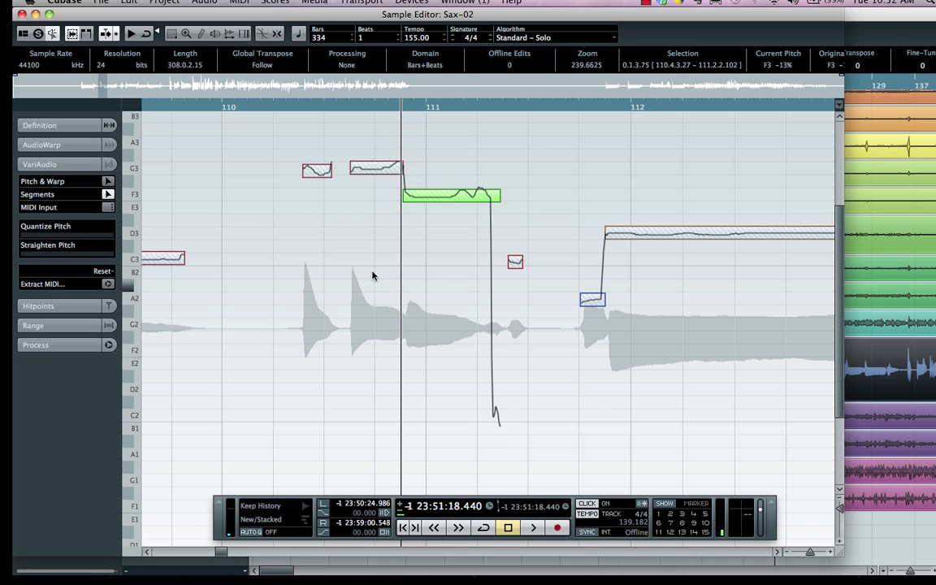
{"action": "left_click_drag", "start_coordinate": [372, 106], "coordinate": [333, 84]}
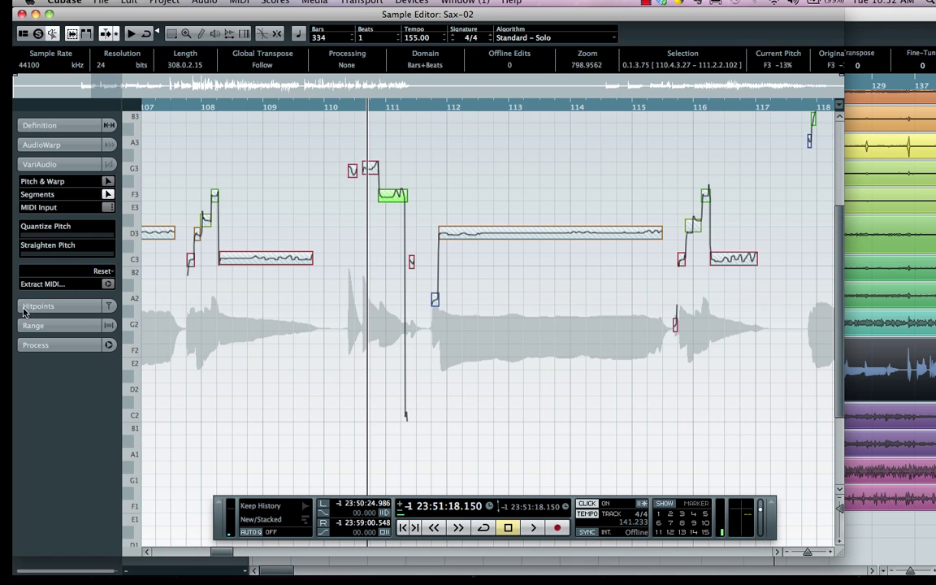
Extract MIDI as Notes and NoteExp VST3 Tuning Curve to a new MIDI track.
{"action": "left_click", "coordinate": [108, 284]}
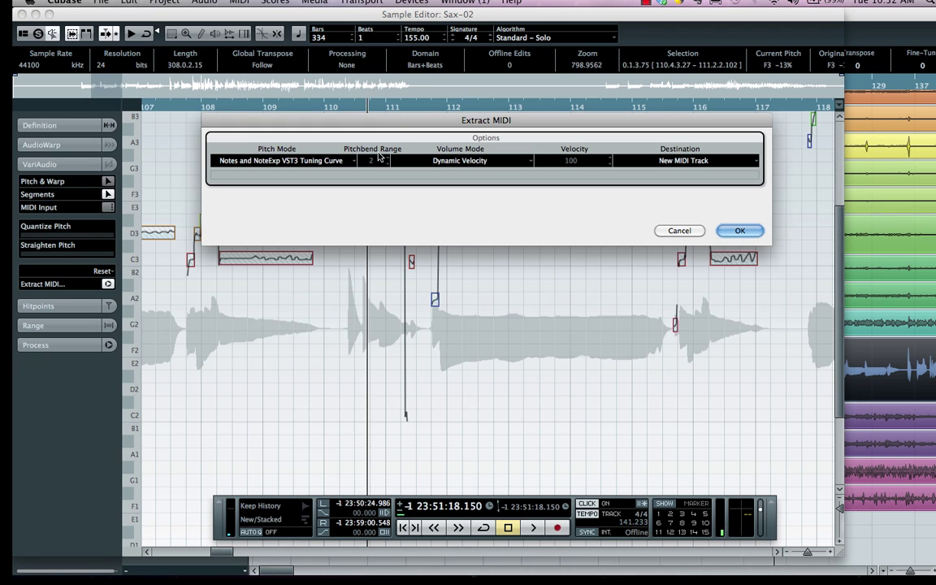
{"action": "left_click", "coordinate": [294, 161]}
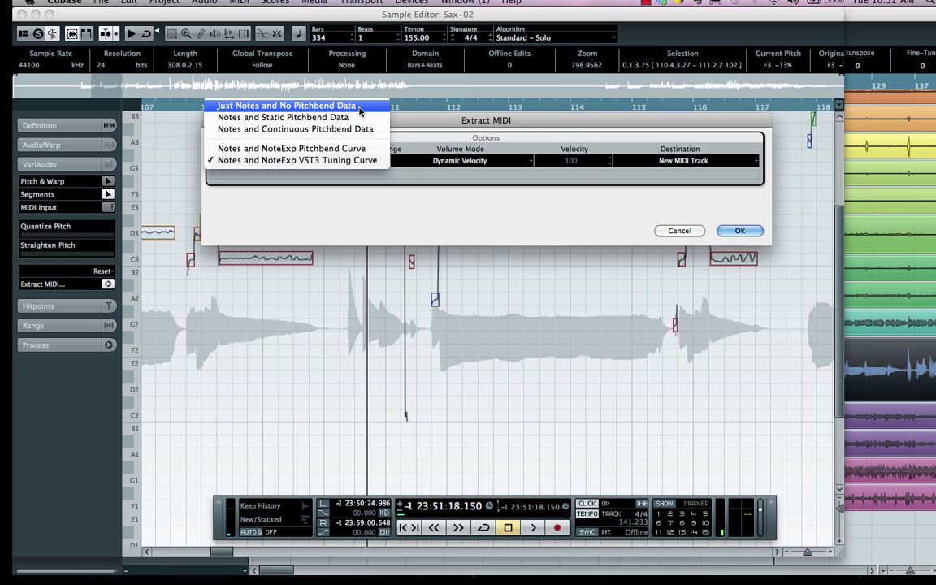
{"action": "left_click", "coordinate": [358, 160]}
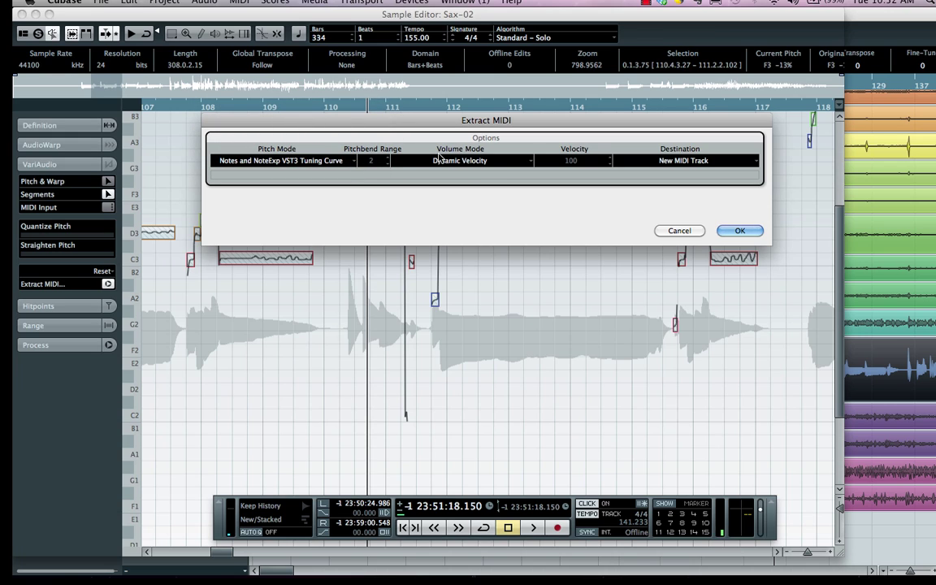
{"action": "left_click", "coordinate": [705, 166]}
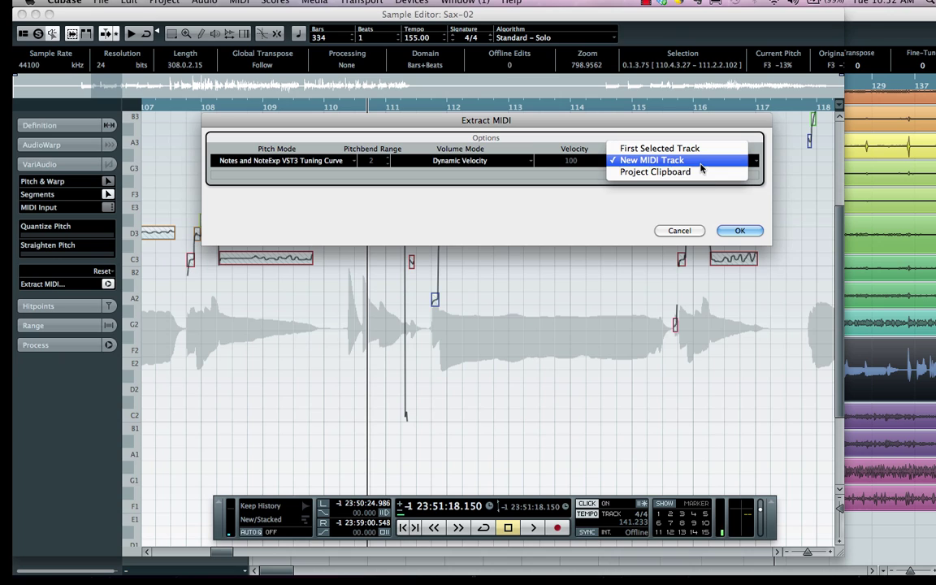
{"action": "left_click", "coordinate": [701, 166]}
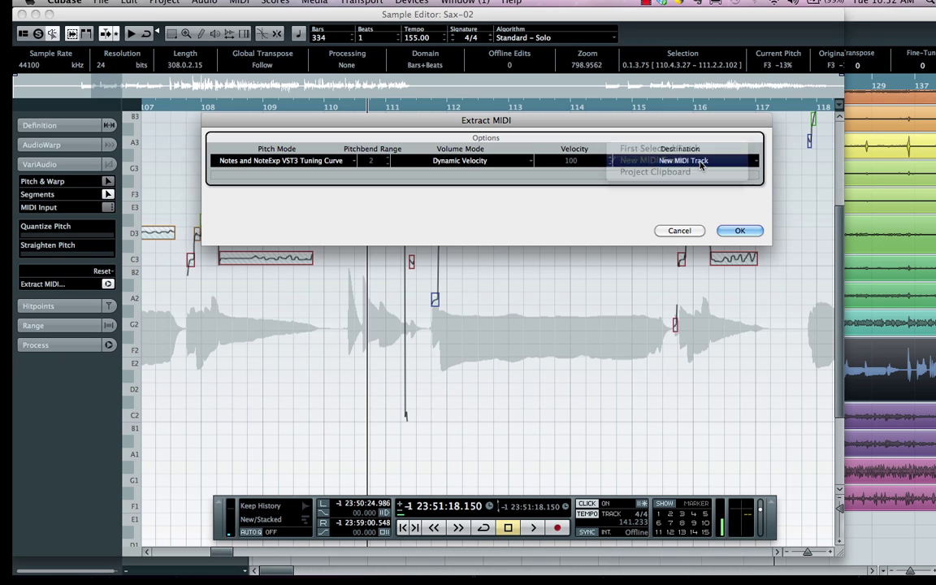
{"action": "left_click", "coordinate": [739, 231]}
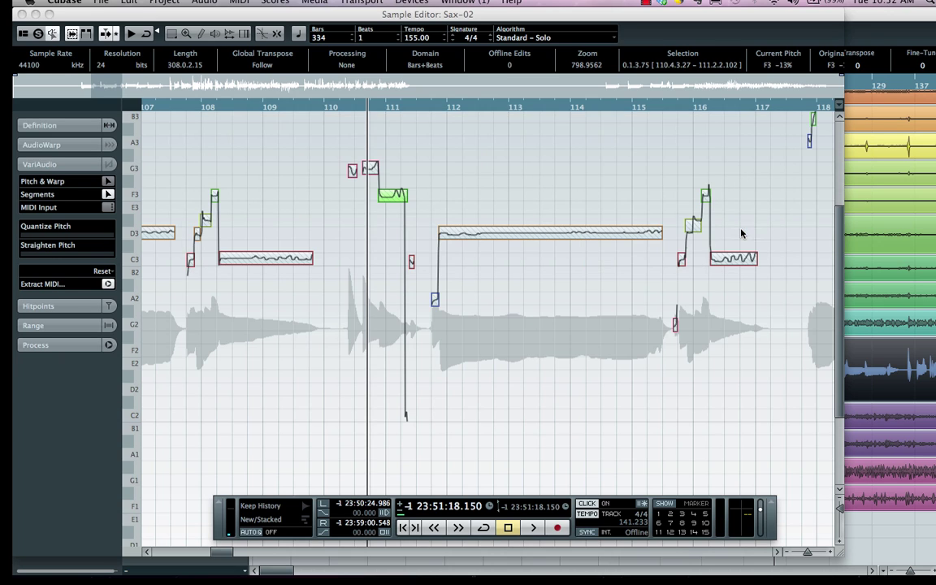
{"action": "left_click", "coordinate": [22, 14]}
Open the Sax-02_midi part in the Key Editor and display the Scores menu.
{"action": "scroll", "coordinate": [493, 418], "scroll_direction": "down", "scroll_amount": 1}
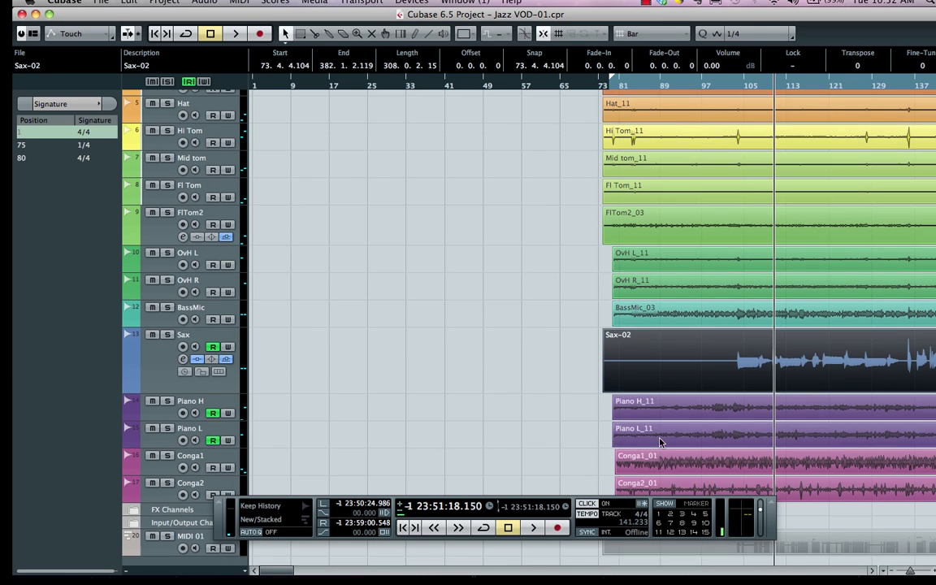
{"action": "double_click", "coordinate": [845, 530]}
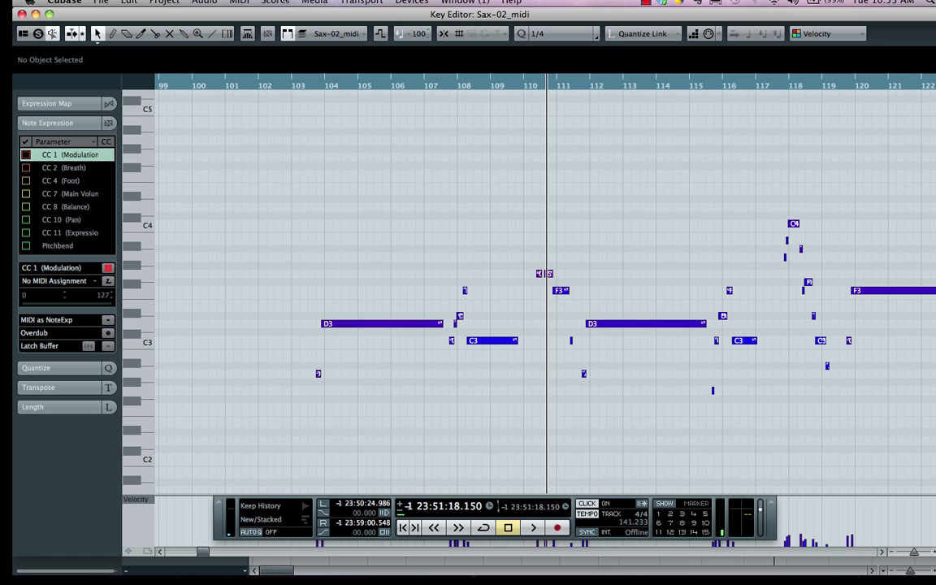
{"action": "left_click", "coordinate": [275, 2]}
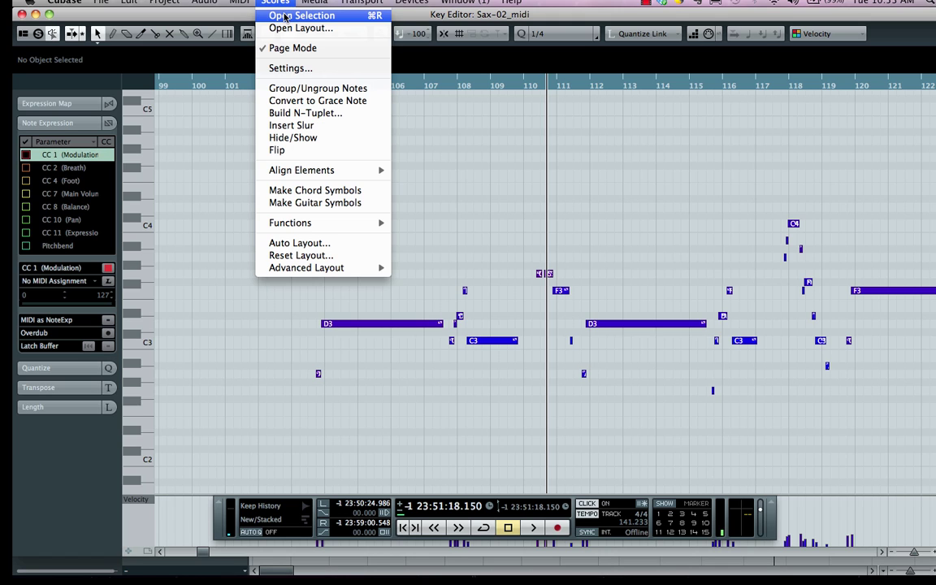
Switch the Sax-02_midi score to Page Mode and select the first staff at bar 73.
{"action": "left_click", "coordinate": [285, 17]}
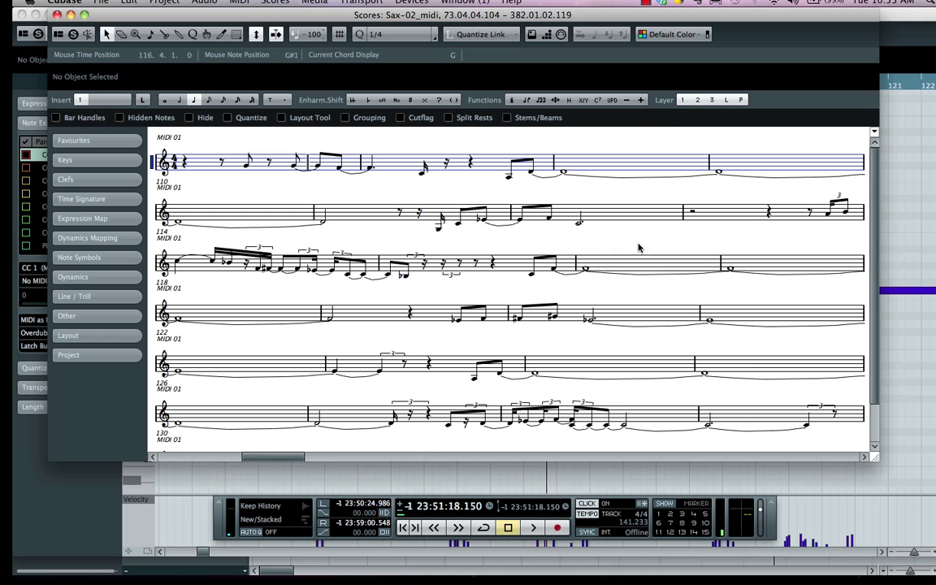
{"action": "left_click", "coordinate": [276, 2]}
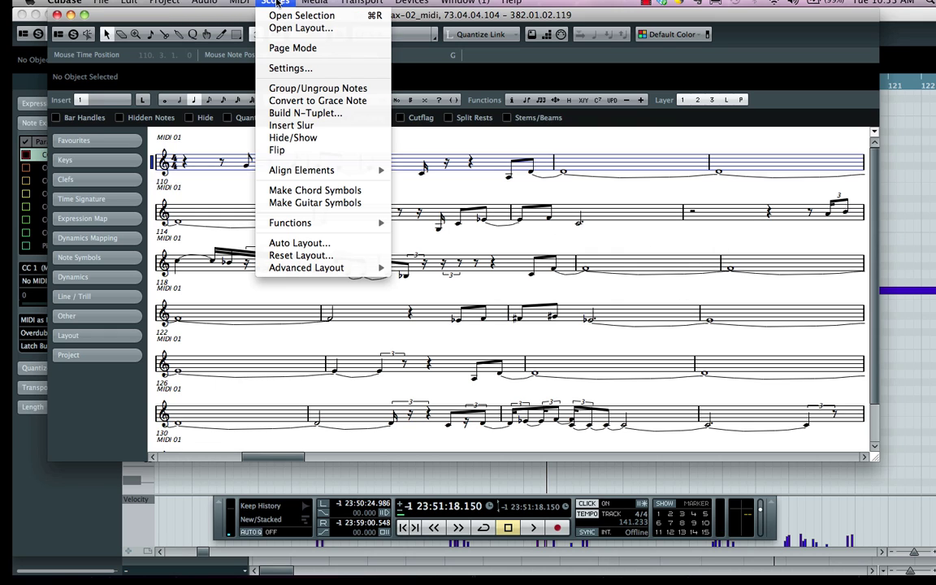
{"action": "left_click", "coordinate": [283, 48]}
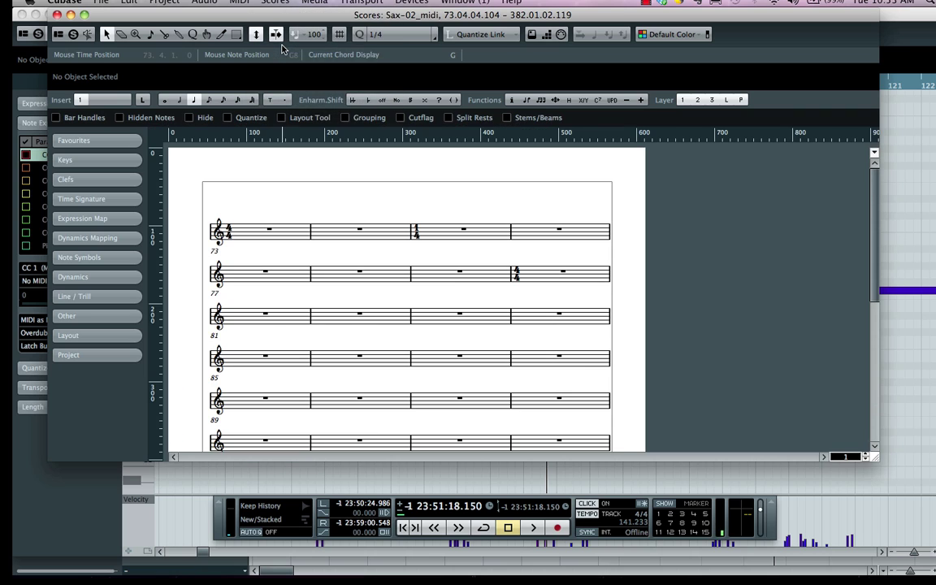
{"action": "left_click", "coordinate": [277, 2]}
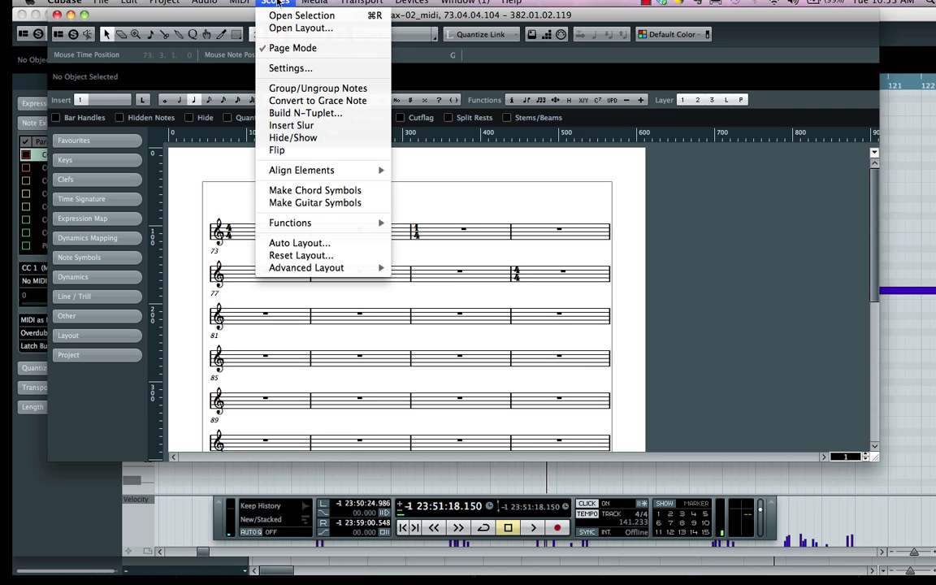
{"action": "left_click", "coordinate": [210, 233]}
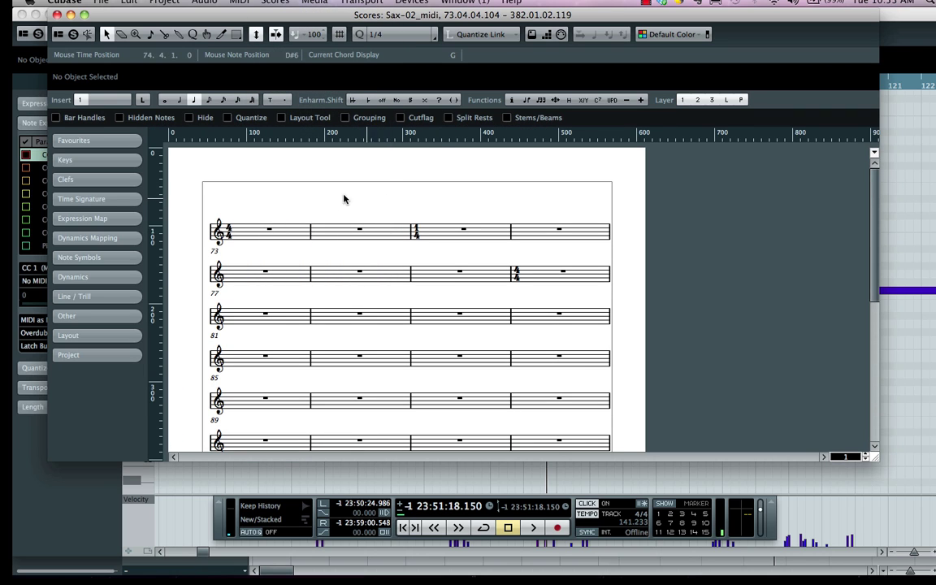
{"action": "left_click", "coordinate": [211, 234]}
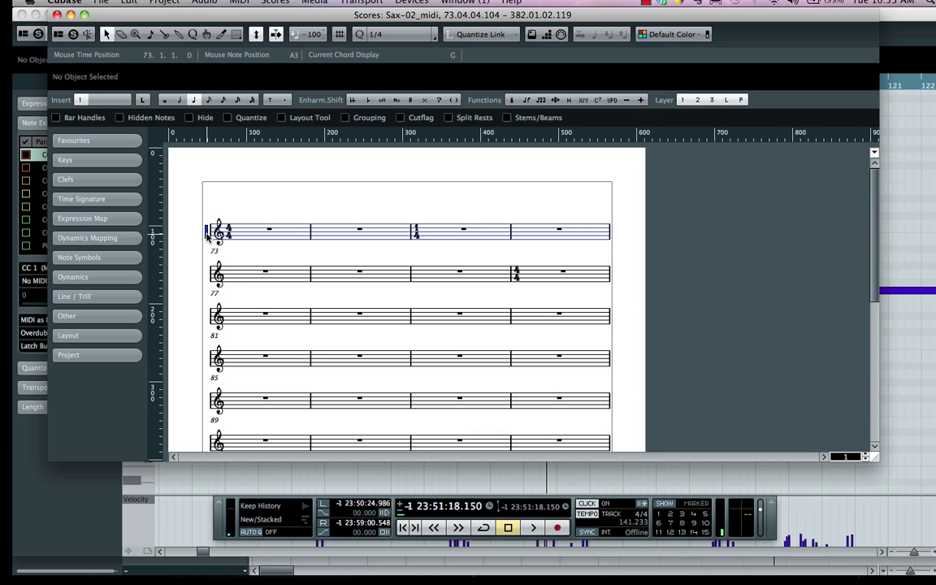
Open the MIDI 01 staff settings and move the dialog aside to reveal the score.
{"action": "double_click", "coordinate": [206, 235]}
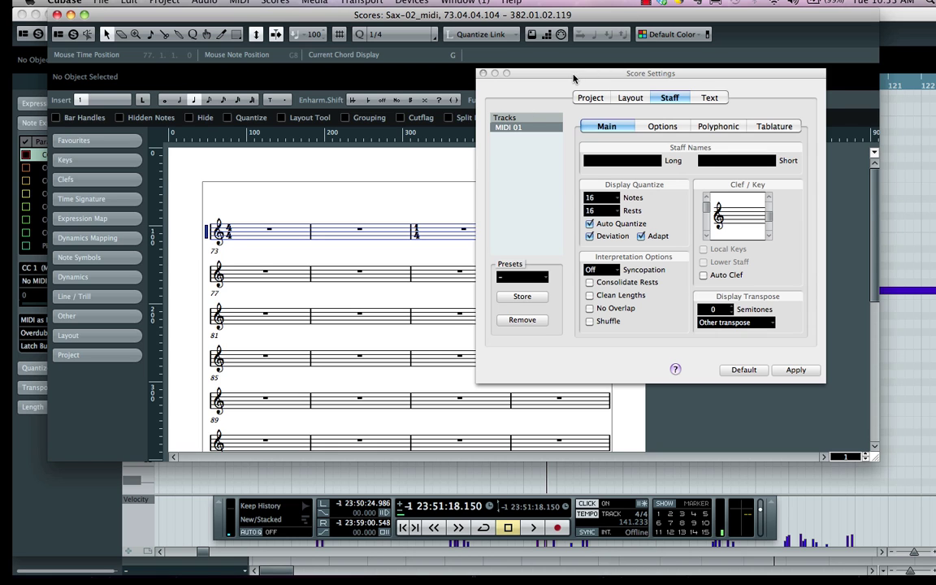
{"action": "left_click_drag", "start_coordinate": [573, 78], "coordinate": [383, 84]}
{"action": "left_click", "coordinate": [275, 2]}
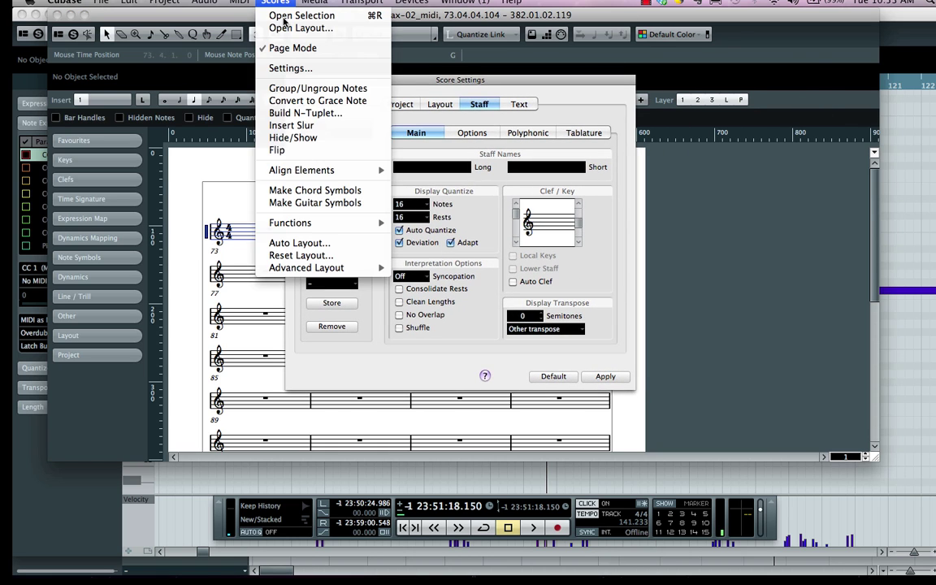
{"action": "left_click", "coordinate": [515, 91]}
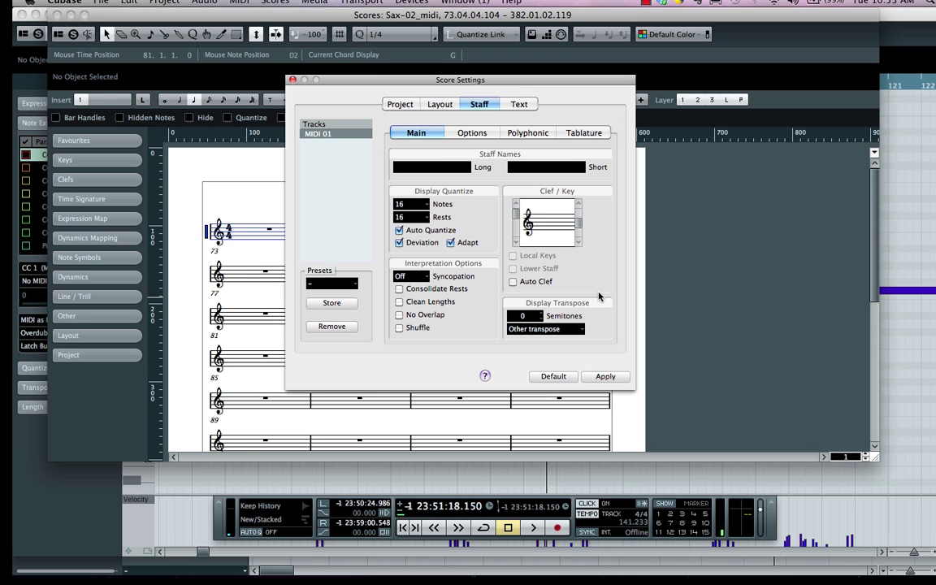
{"action": "left_click_drag", "start_coordinate": [380, 84], "coordinate": [601, 85]}
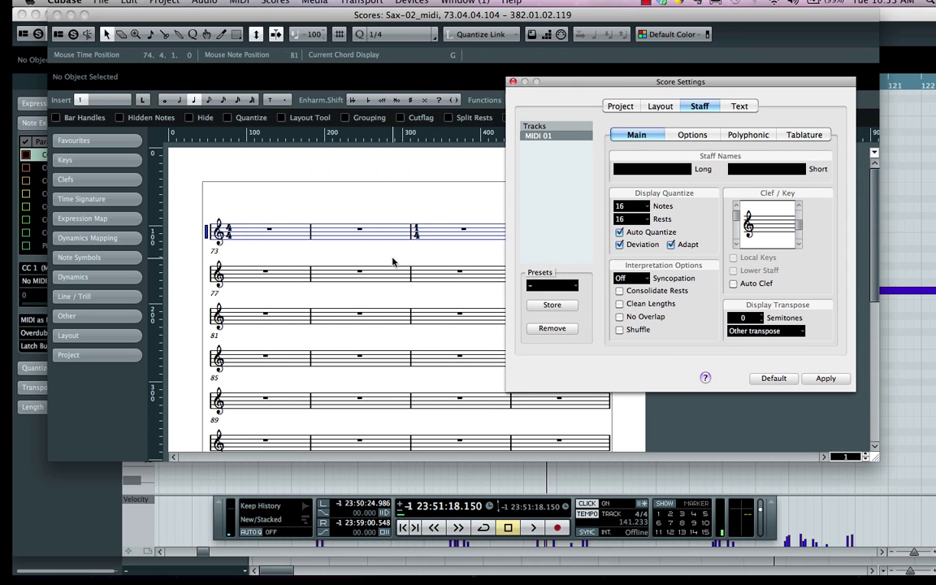
Set the sax staff's key signature to one flat and view the transposition list.
{"action": "scroll", "coordinate": [390, 272], "scroll_direction": "down", "scroll_amount": 5}
{"action": "scroll", "coordinate": [387, 274], "scroll_direction": "down", "scroll_amount": 4}
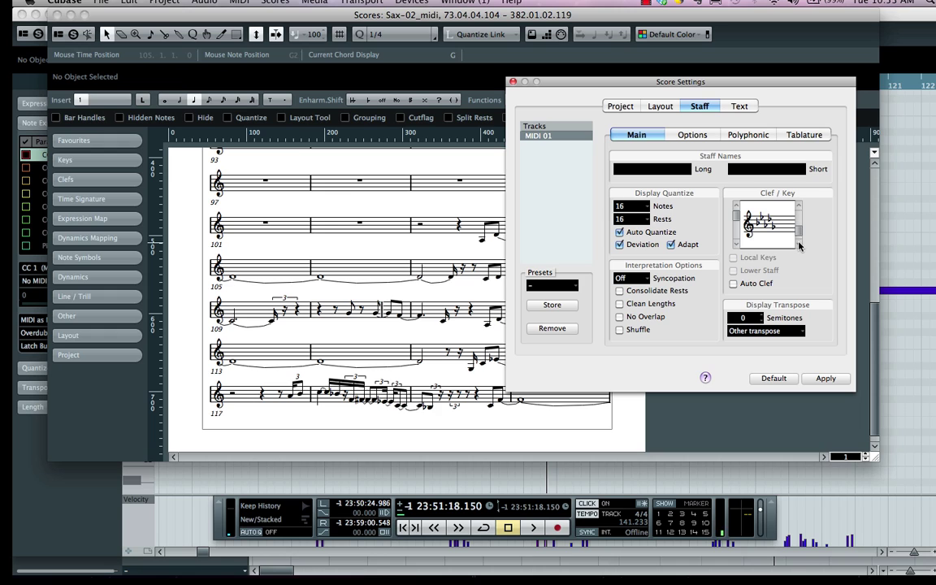
{"action": "left_click", "coordinate": [796, 208]}
{"action": "left_click", "coordinate": [802, 334]}
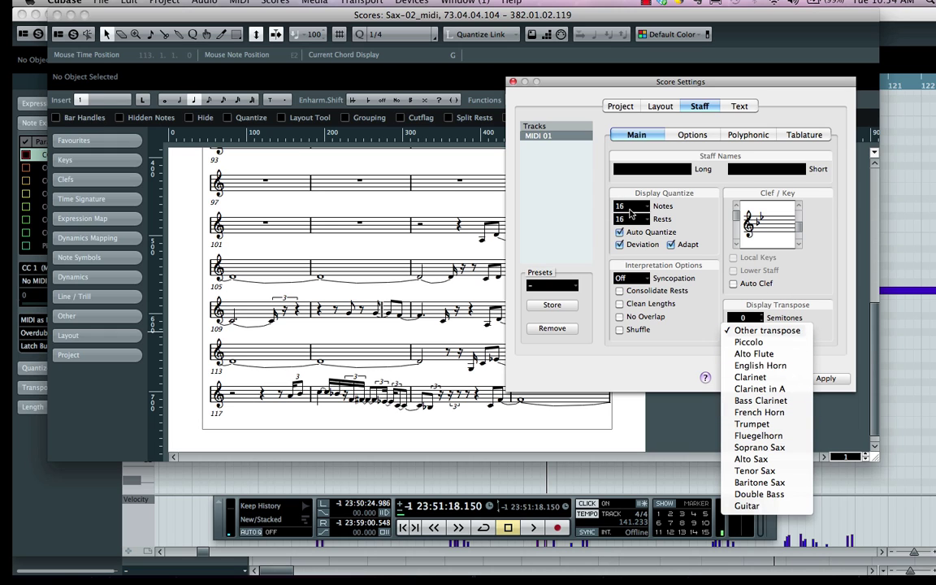
Disable Auto Quantize, set Rests to 8, Syncopation to Relax, and enable Consolidate Rests, No Overlap and Shuffle.
{"action": "left_click", "coordinate": [694, 207]}
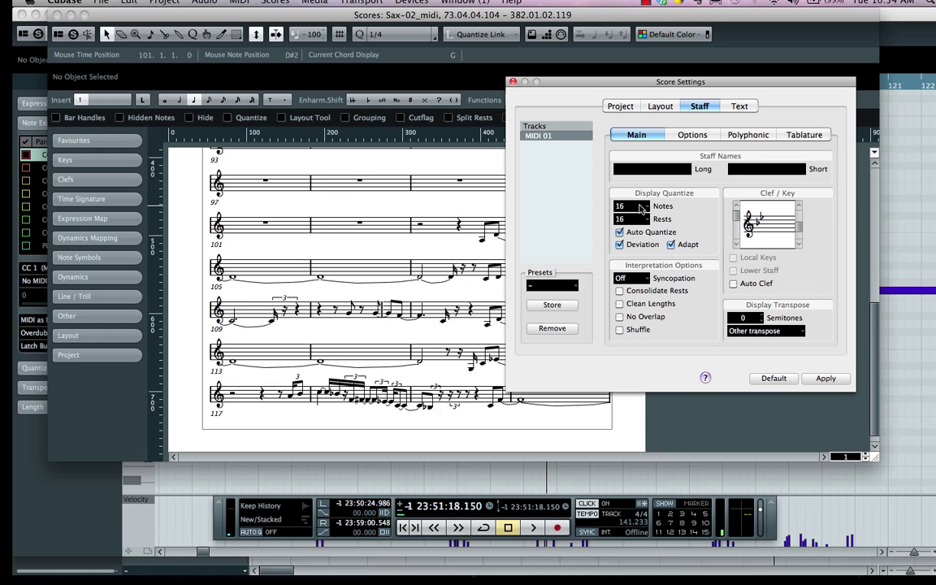
{"action": "left_click", "coordinate": [620, 232]}
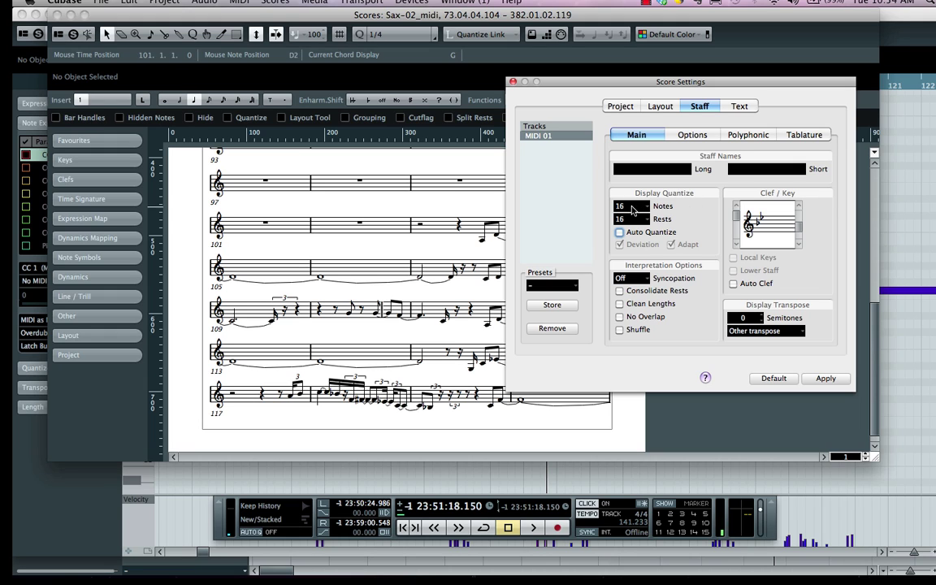
{"action": "left_click", "coordinate": [633, 221]}
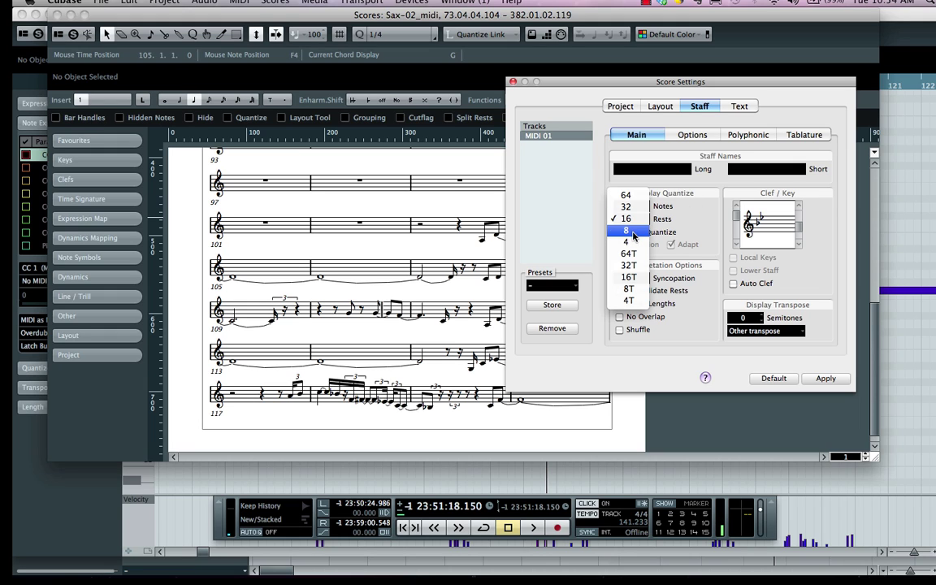
{"action": "left_click", "coordinate": [633, 232]}
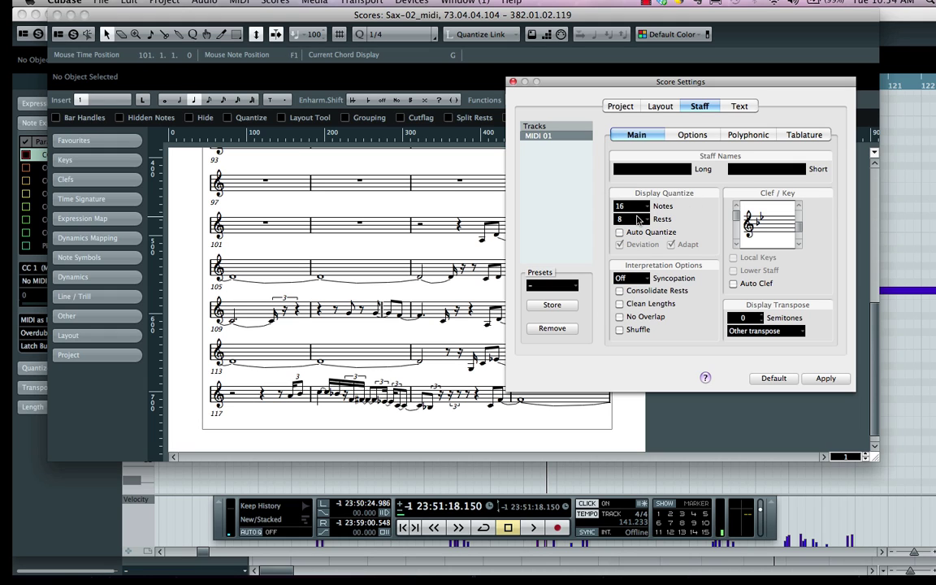
{"action": "left_click", "coordinate": [638, 278]}
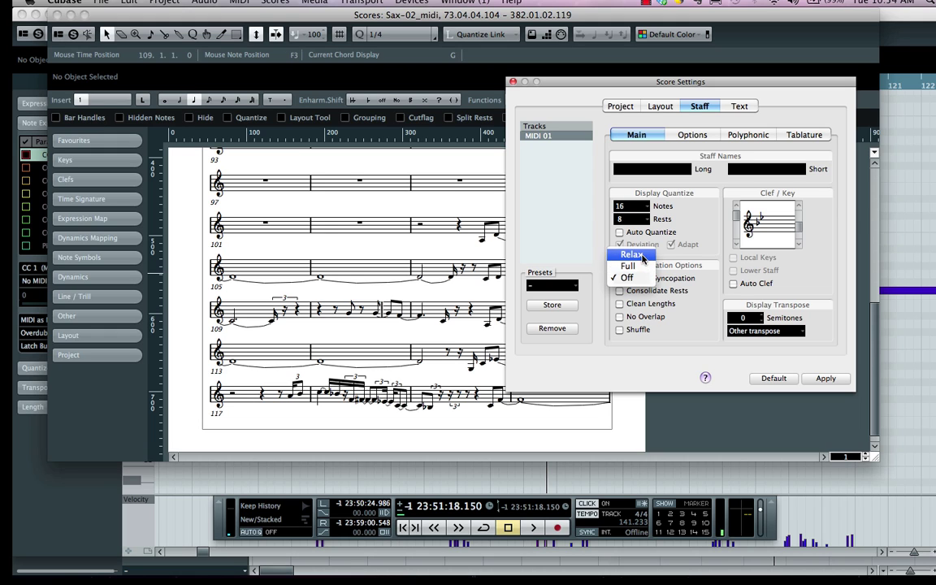
{"action": "left_click", "coordinate": [634, 255]}
{"action": "left_click", "coordinate": [621, 291]}
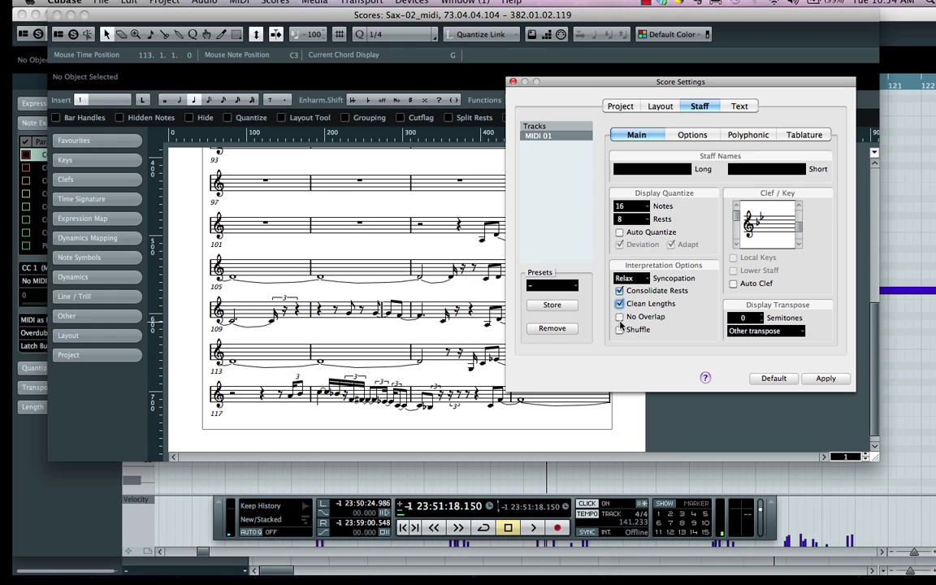
{"action": "left_click", "coordinate": [620, 317]}
{"action": "left_click", "coordinate": [621, 330]}
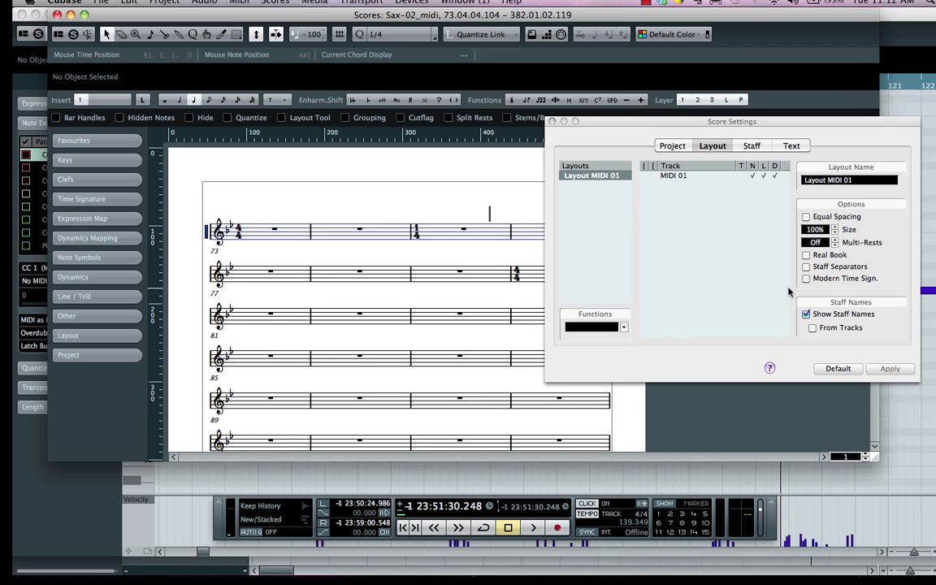
Set Multi-Rests to 4 in Layout so empty stretches become 5- and 23-bar rests.
{"action": "scroll", "coordinate": [351, 300], "scroll_direction": "down", "scroll_amount": 5}
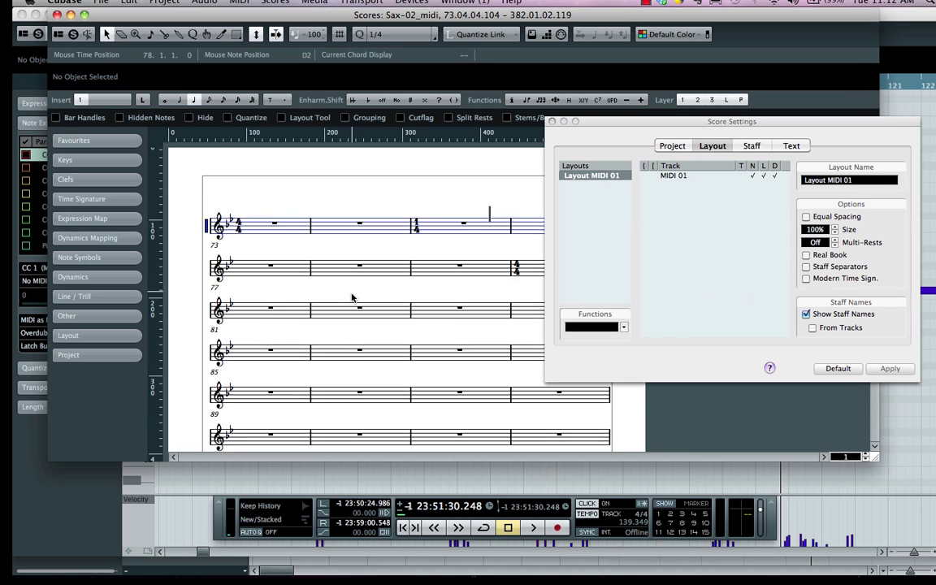
{"action": "scroll", "coordinate": [350, 309], "scroll_direction": "up", "scroll_amount": 4}
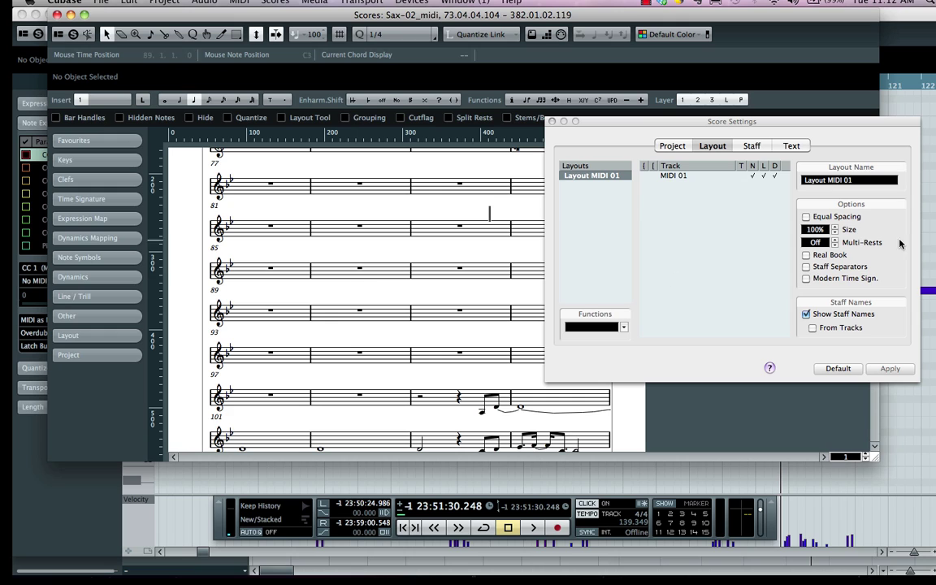
{"action": "left_click", "coordinate": [836, 240]}
{"action": "type", "text": "4"}
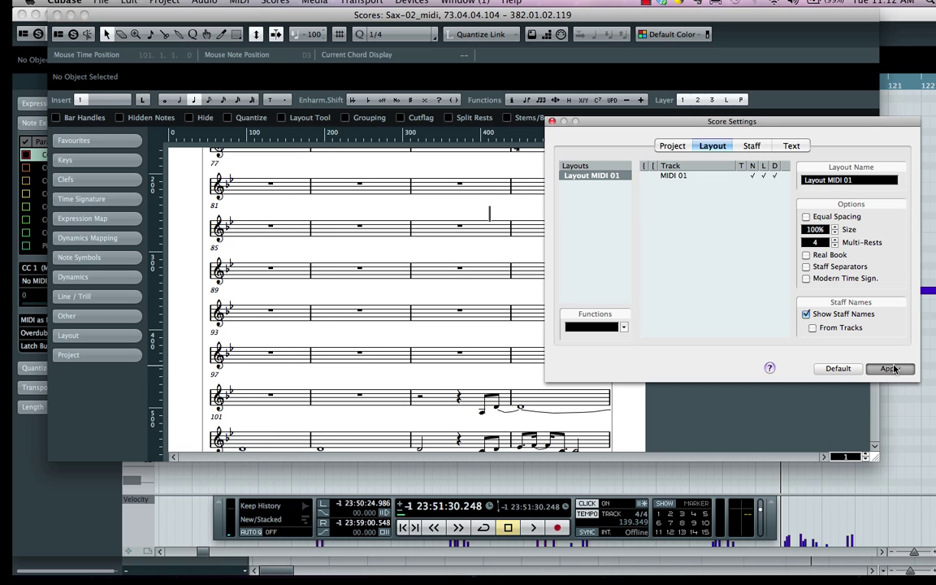
{"action": "key", "text": "Return"}
{"action": "scroll", "coordinate": [493, 290], "scroll_direction": "up", "scroll_amount": 3}
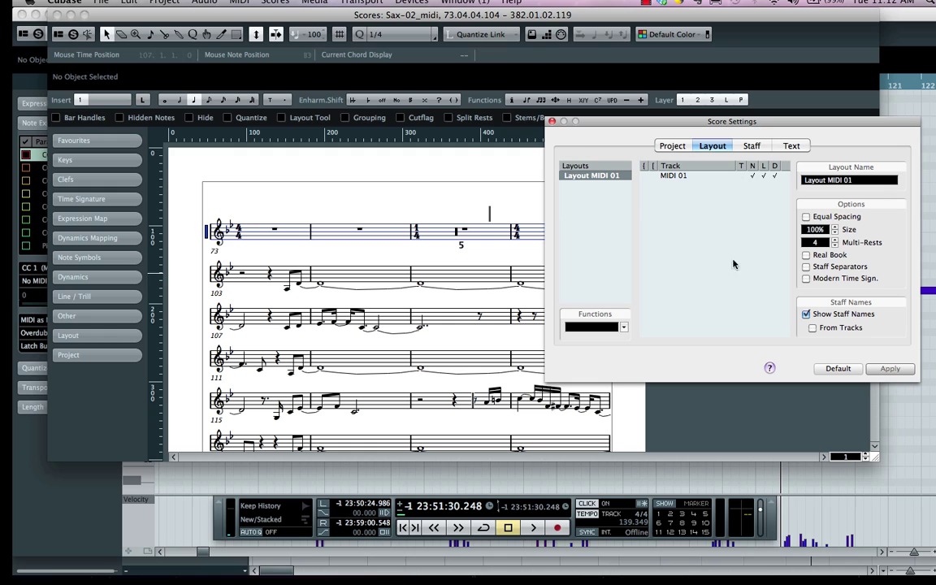
{"action": "left_click", "coordinate": [498, 111]}
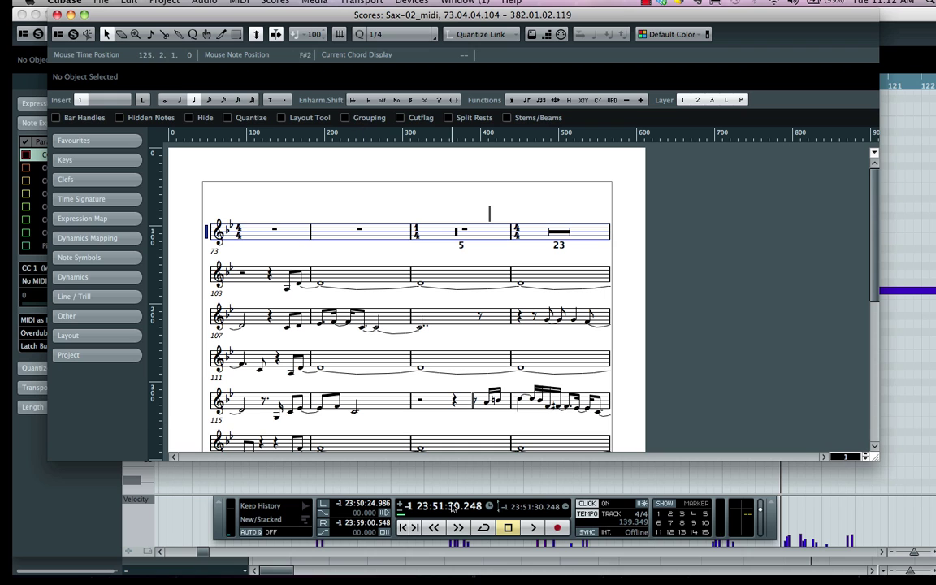
{"action": "left_click", "coordinate": [436, 529]}
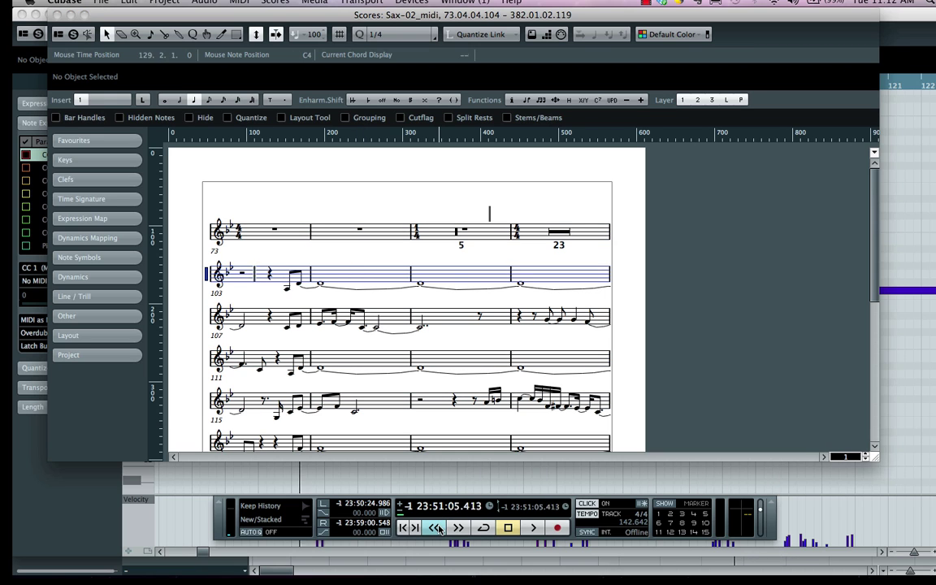
{"action": "key", "text": "space"}
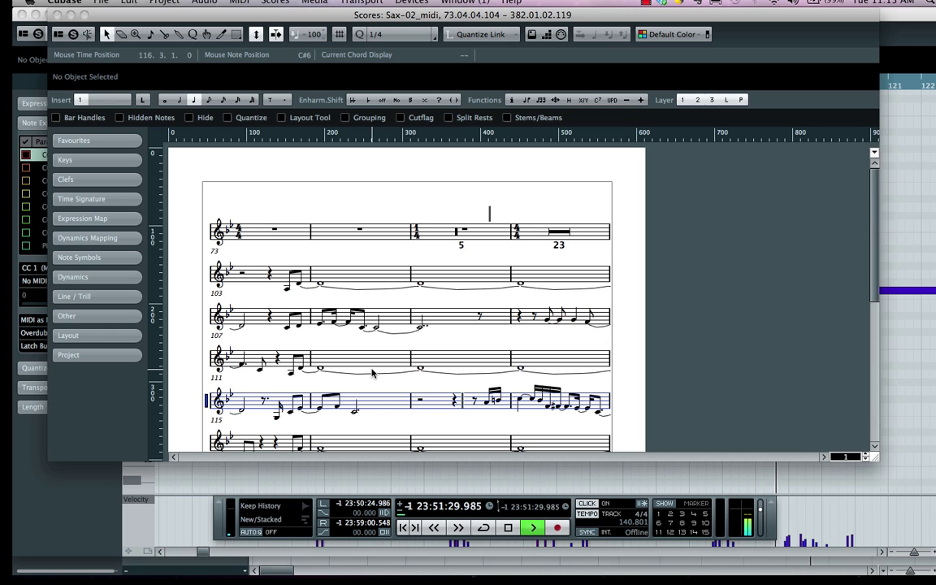
{"action": "key", "text": "space"}
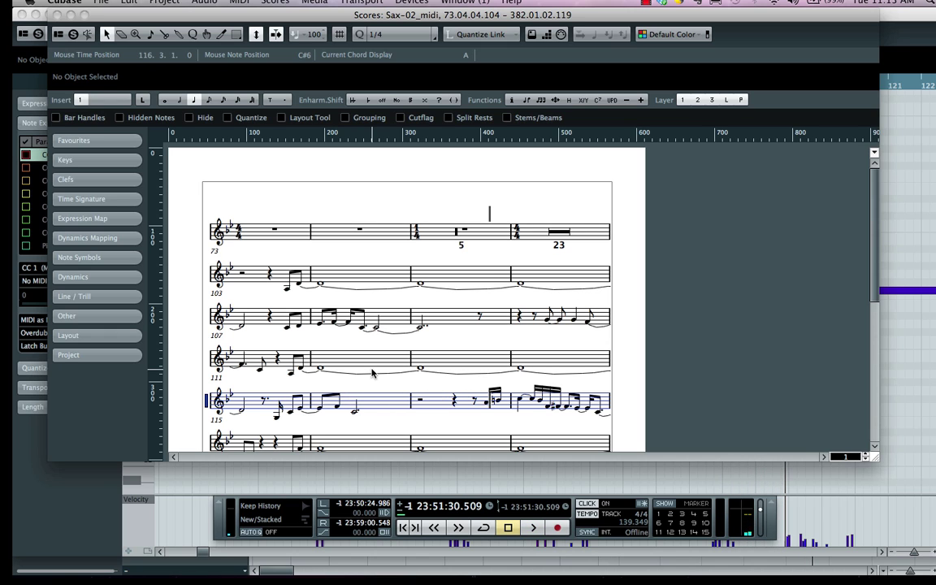